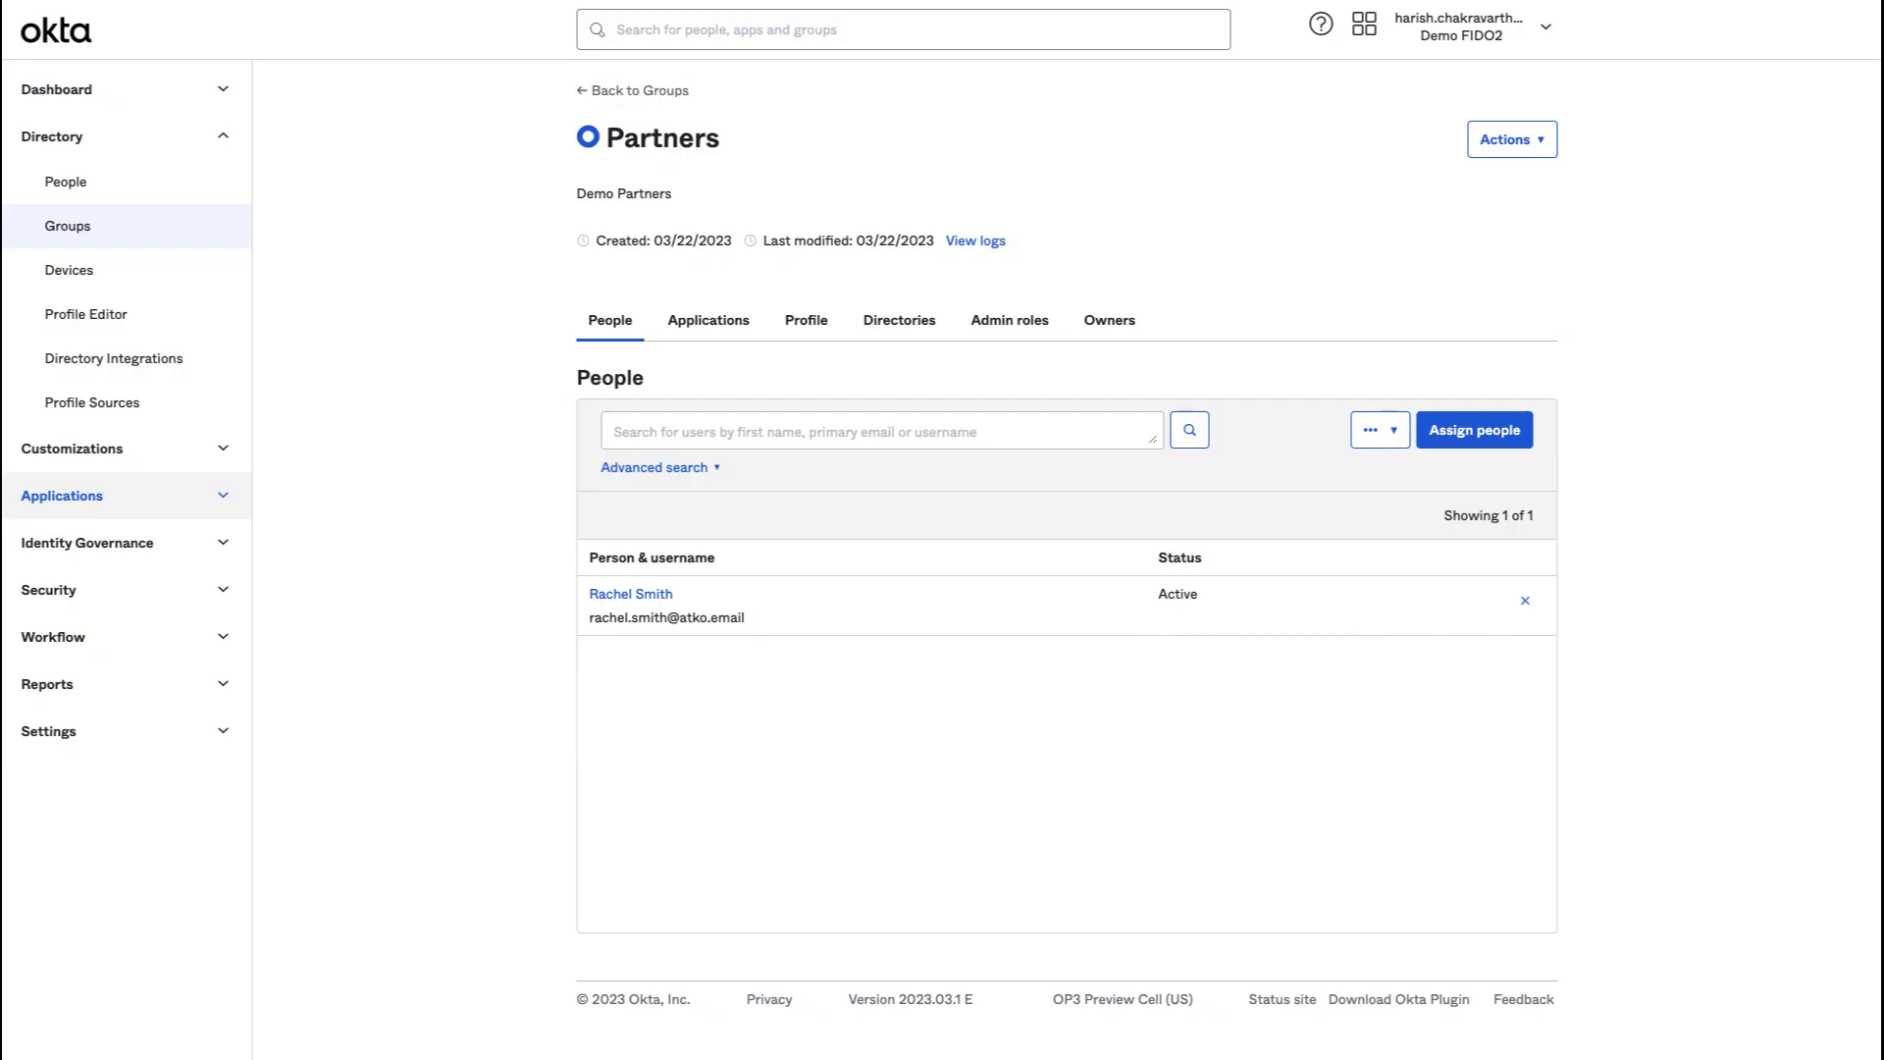
Open the FIDO2 (WebAuthn) authenticator's edit settings under Security > Authenticators.
{"action": "left_click", "coordinate": [67, 588]}
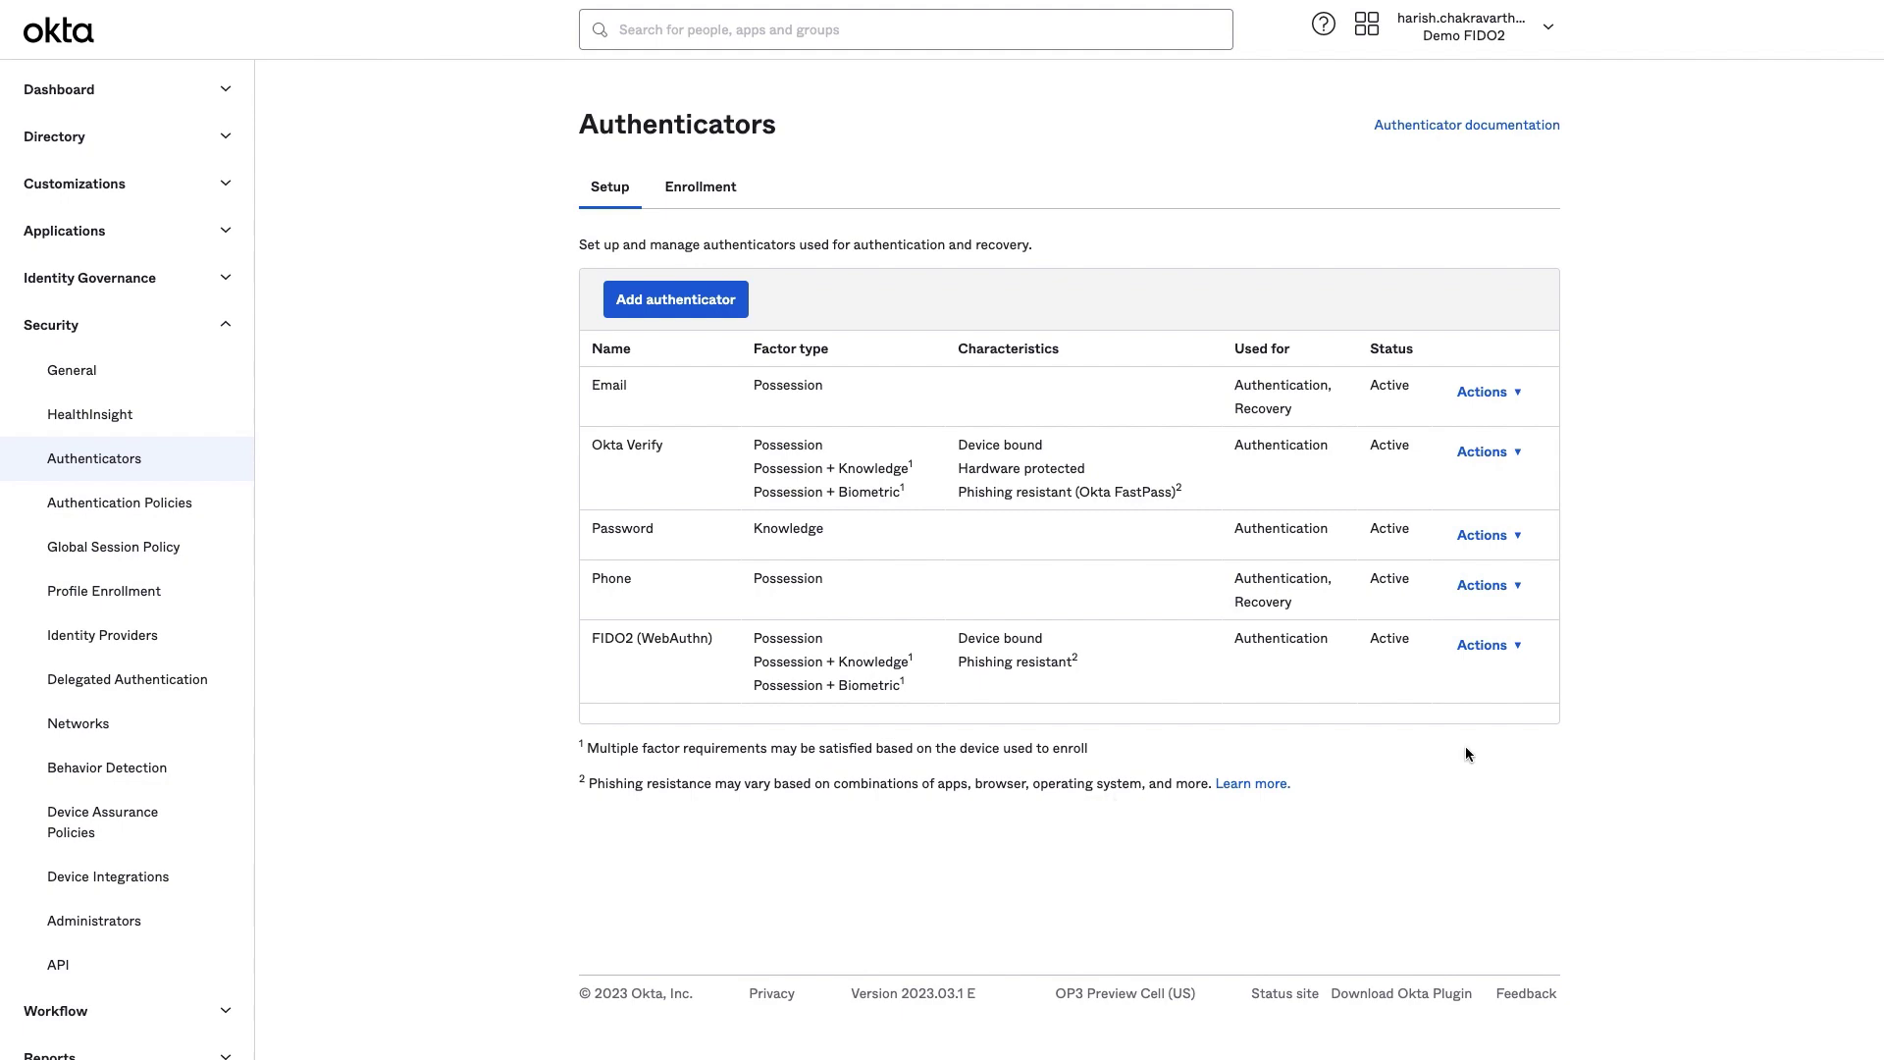
{"action": "left_click", "coordinate": [1511, 646]}
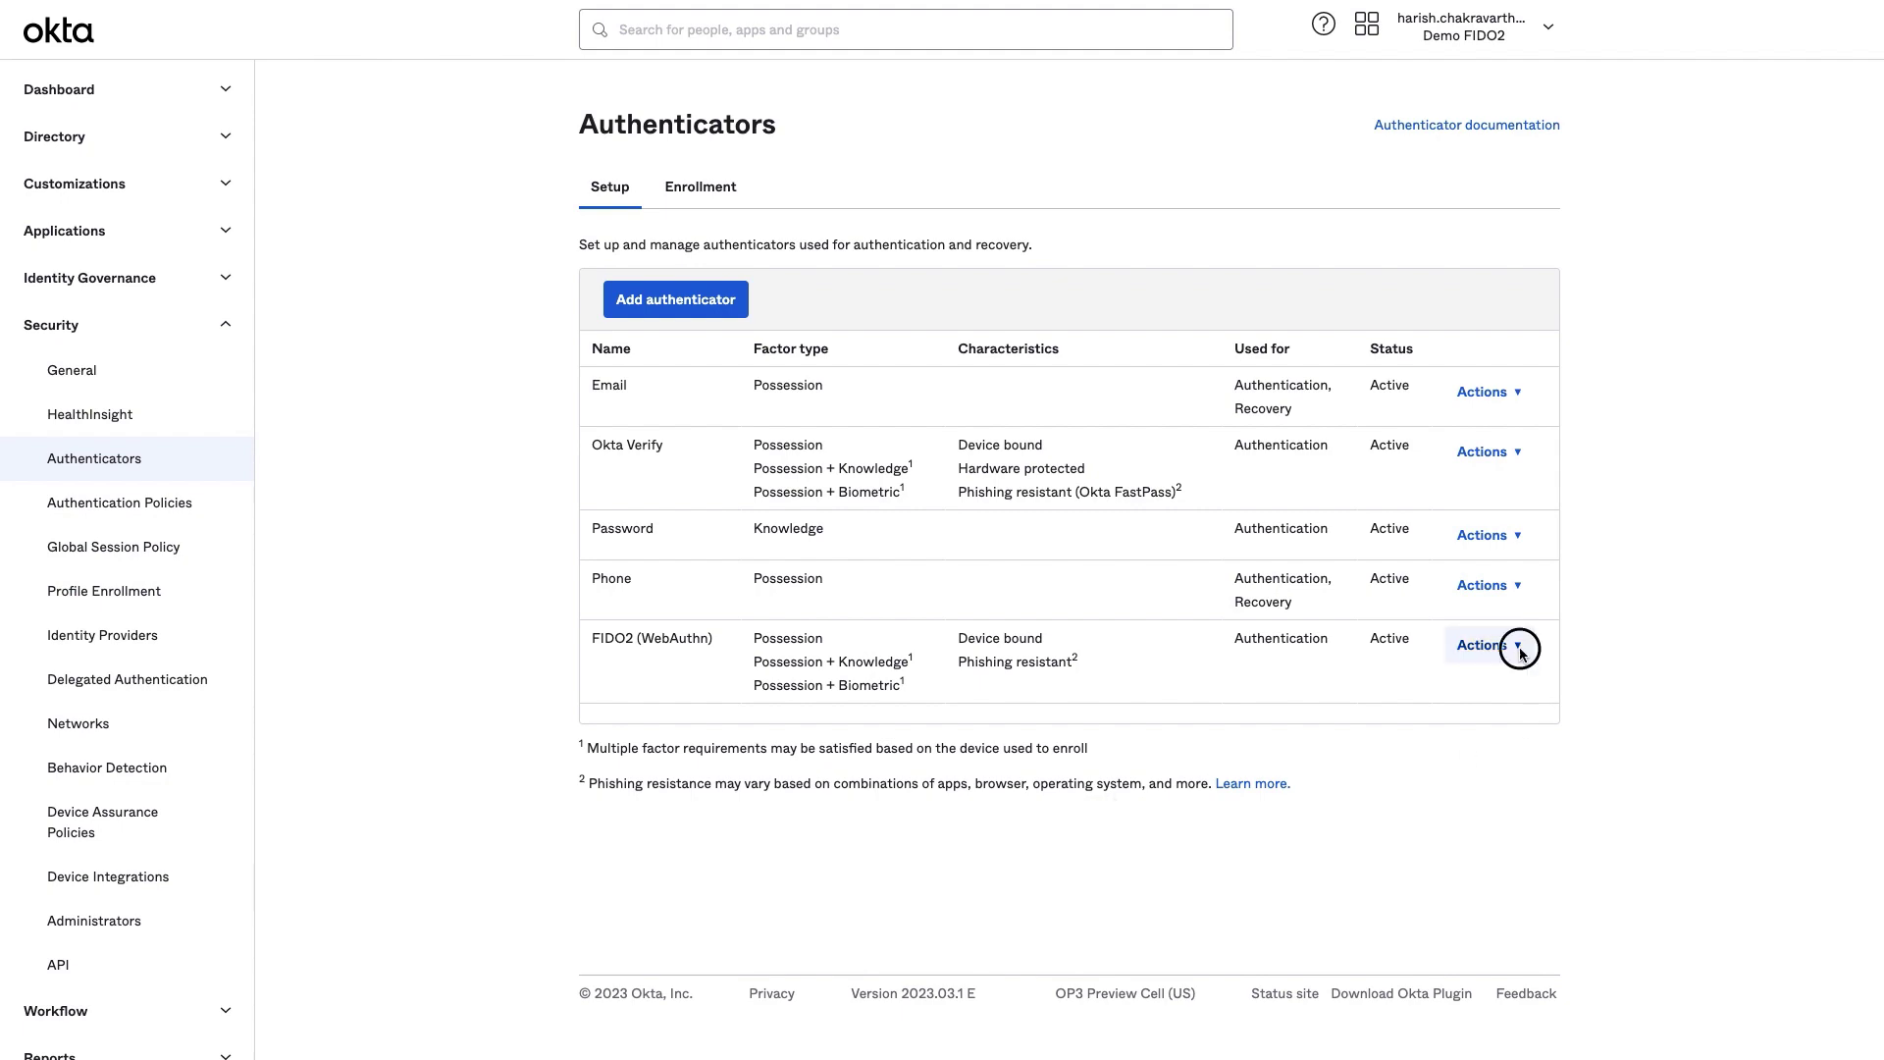
{"action": "left_click", "coordinate": [1497, 681]}
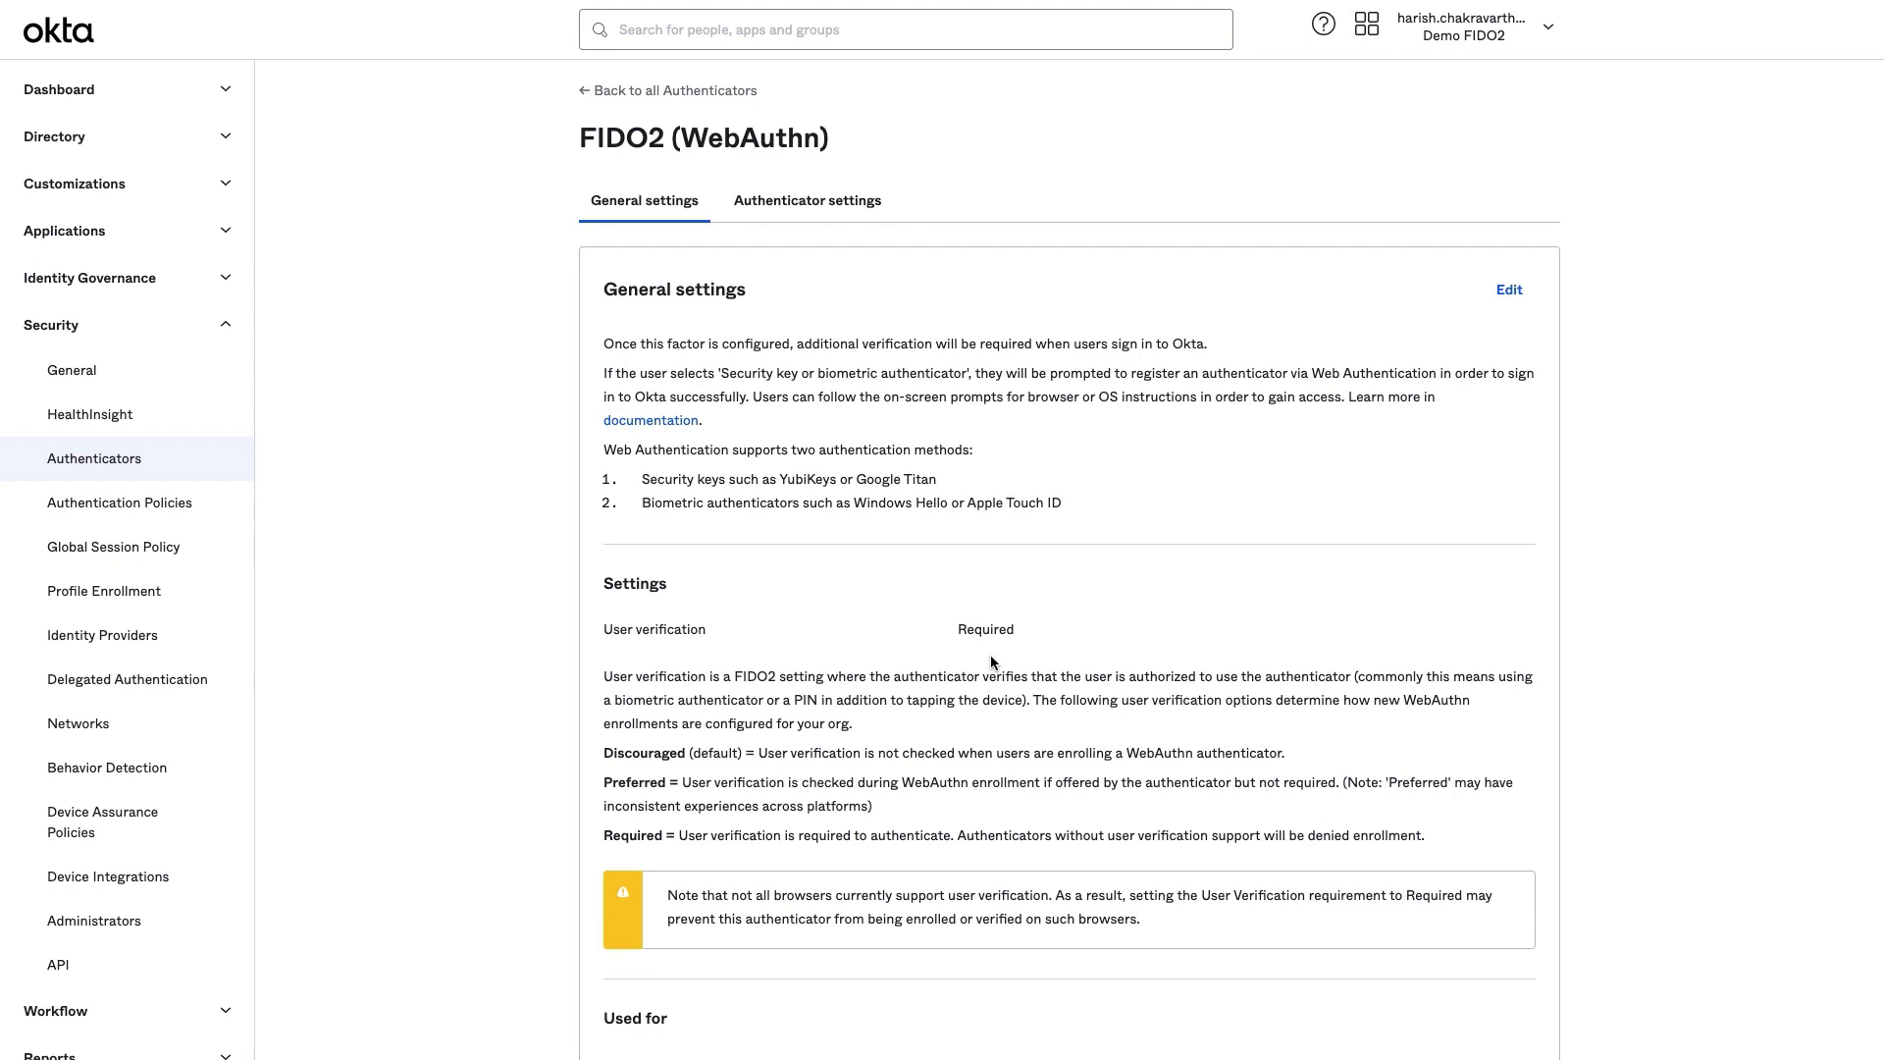
Add an authenticator group 'Partners' containing only the YubiKey 5 FIPS Series with NFC.
{"action": "left_click", "coordinate": [859, 211]}
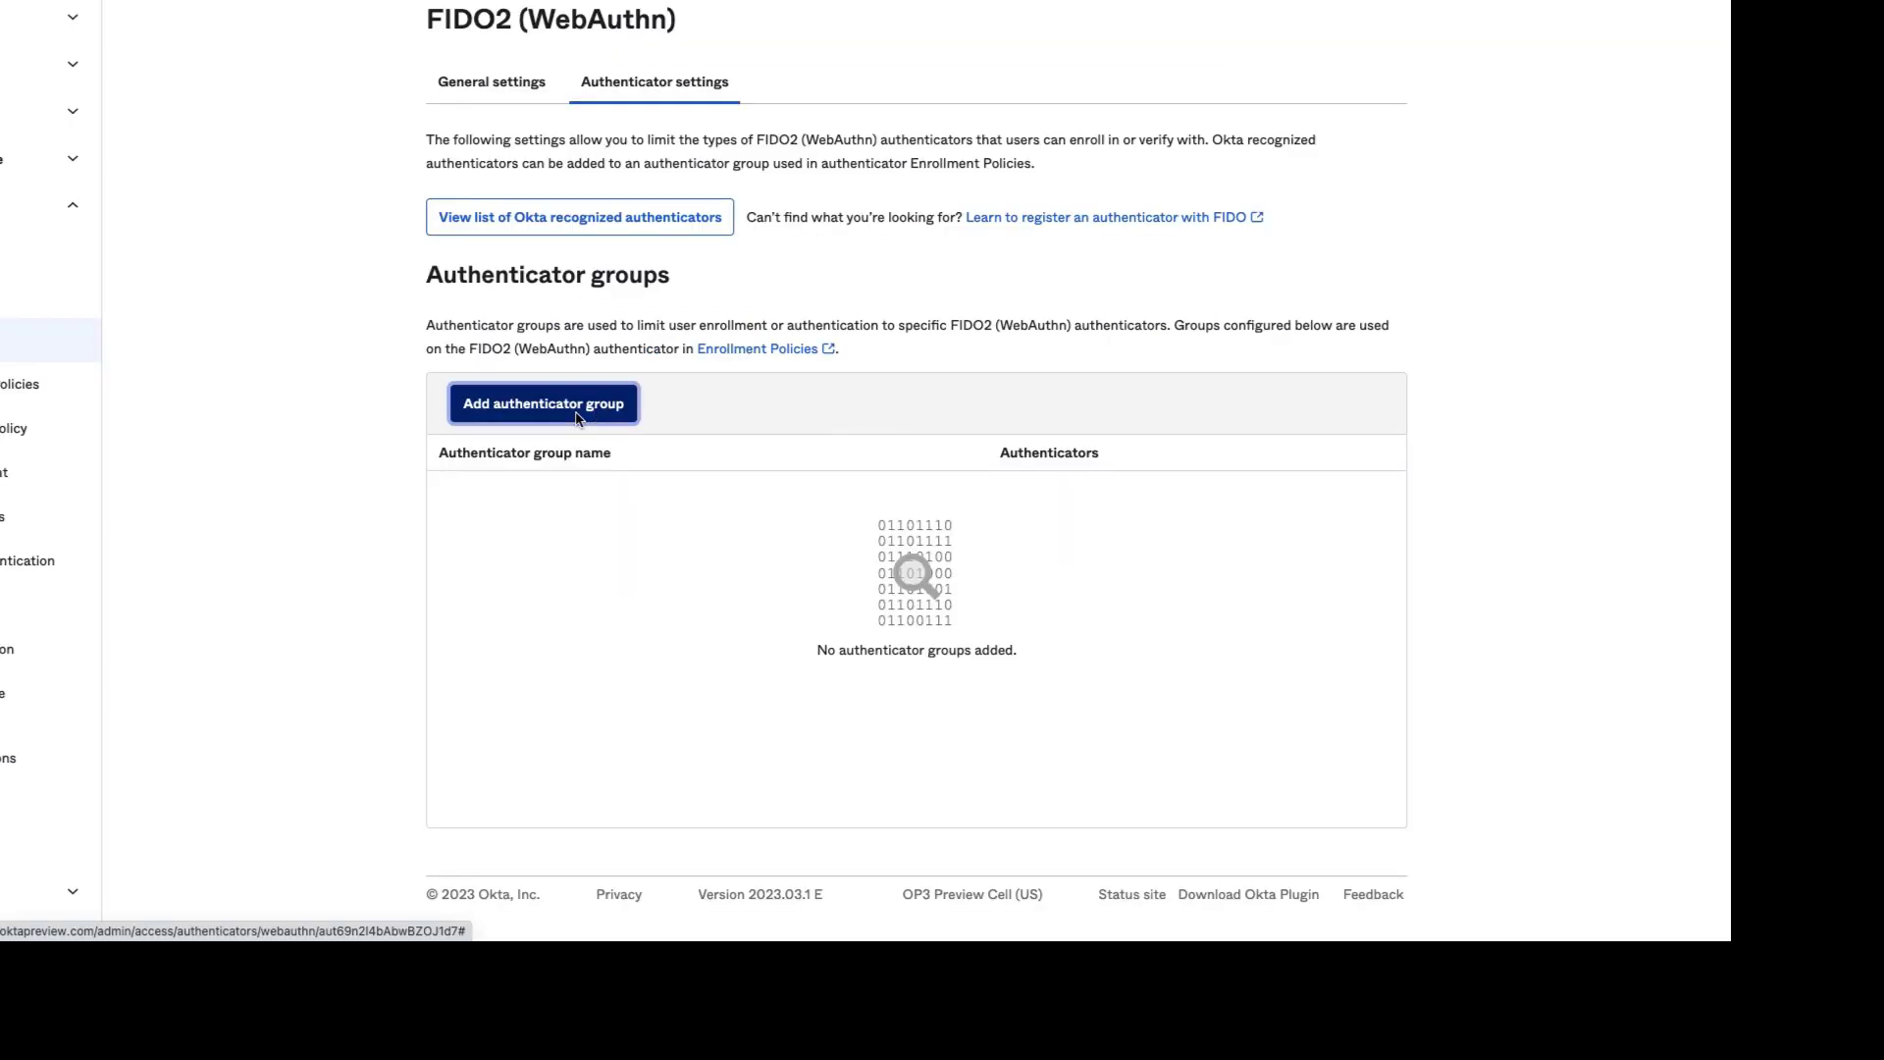
{"action": "left_click", "coordinate": [696, 521]}
{"action": "type", "text": "Partners"}
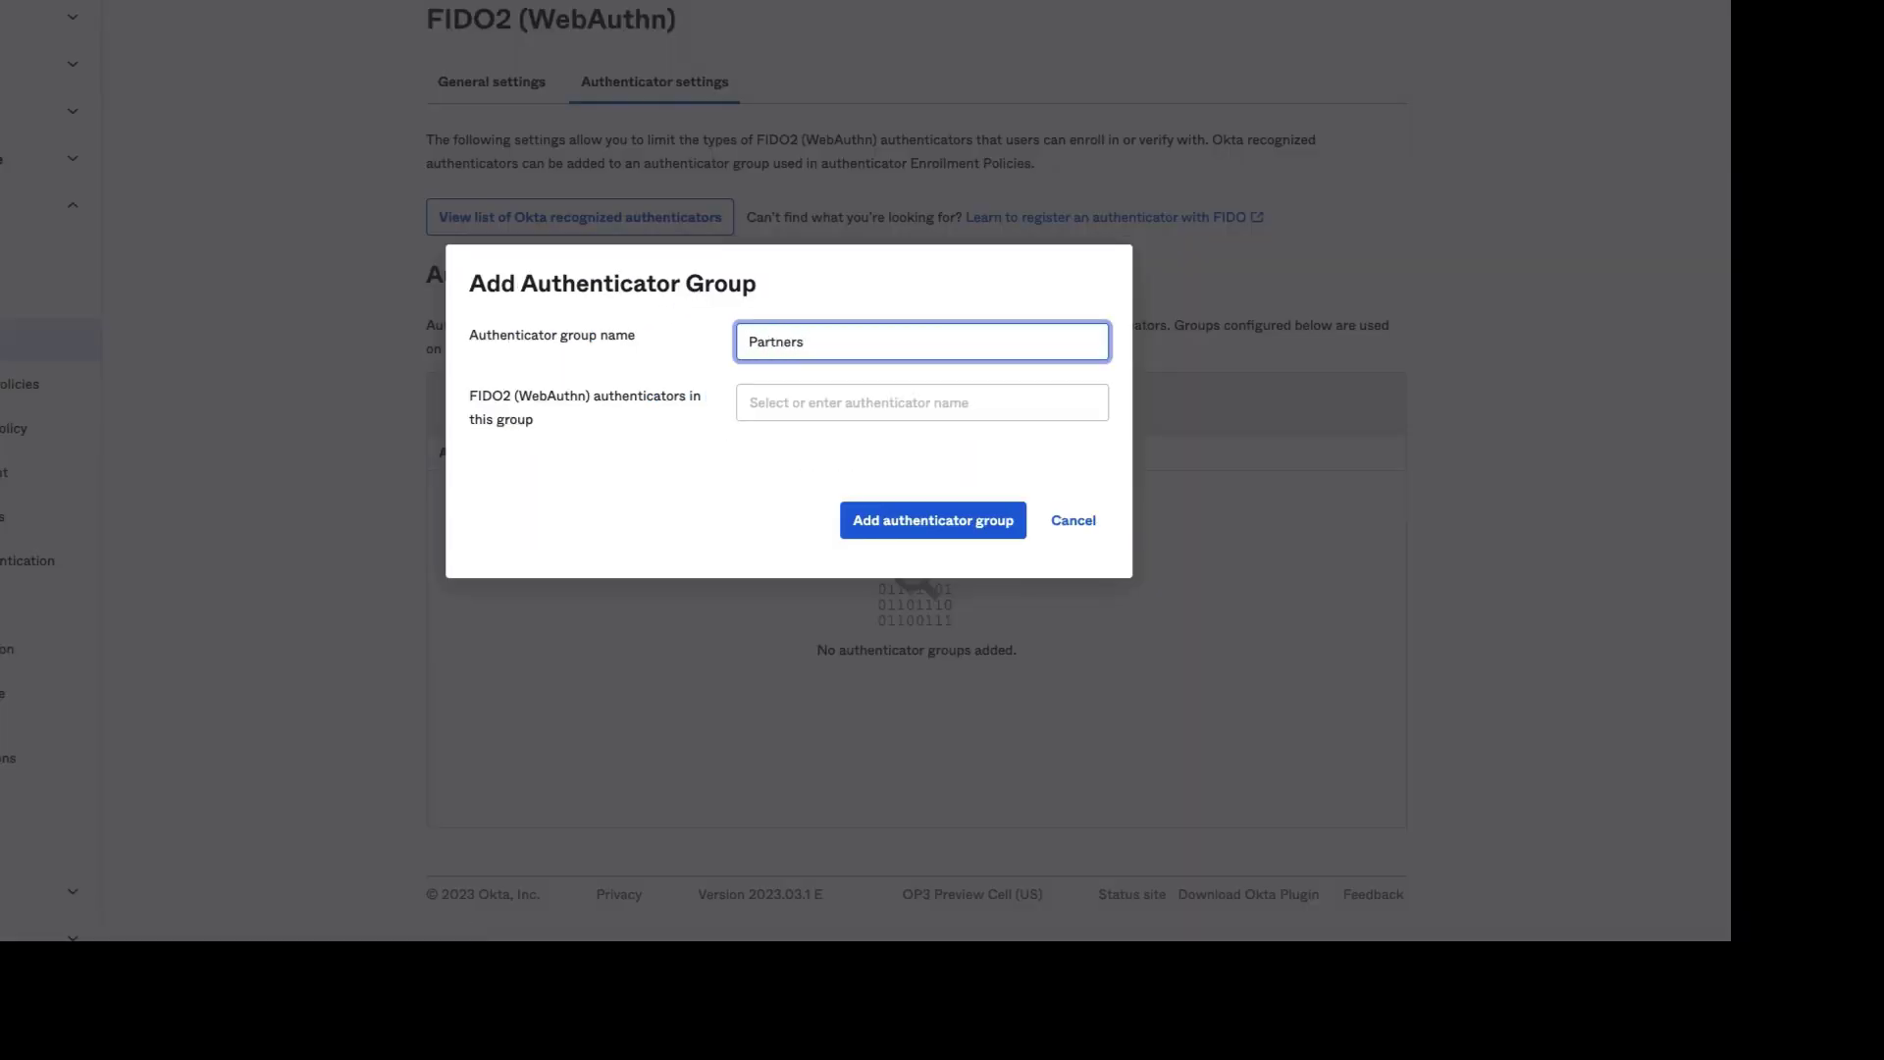
{"action": "key", "text": "Tab"}
{"action": "type", "text": "Yubi"}
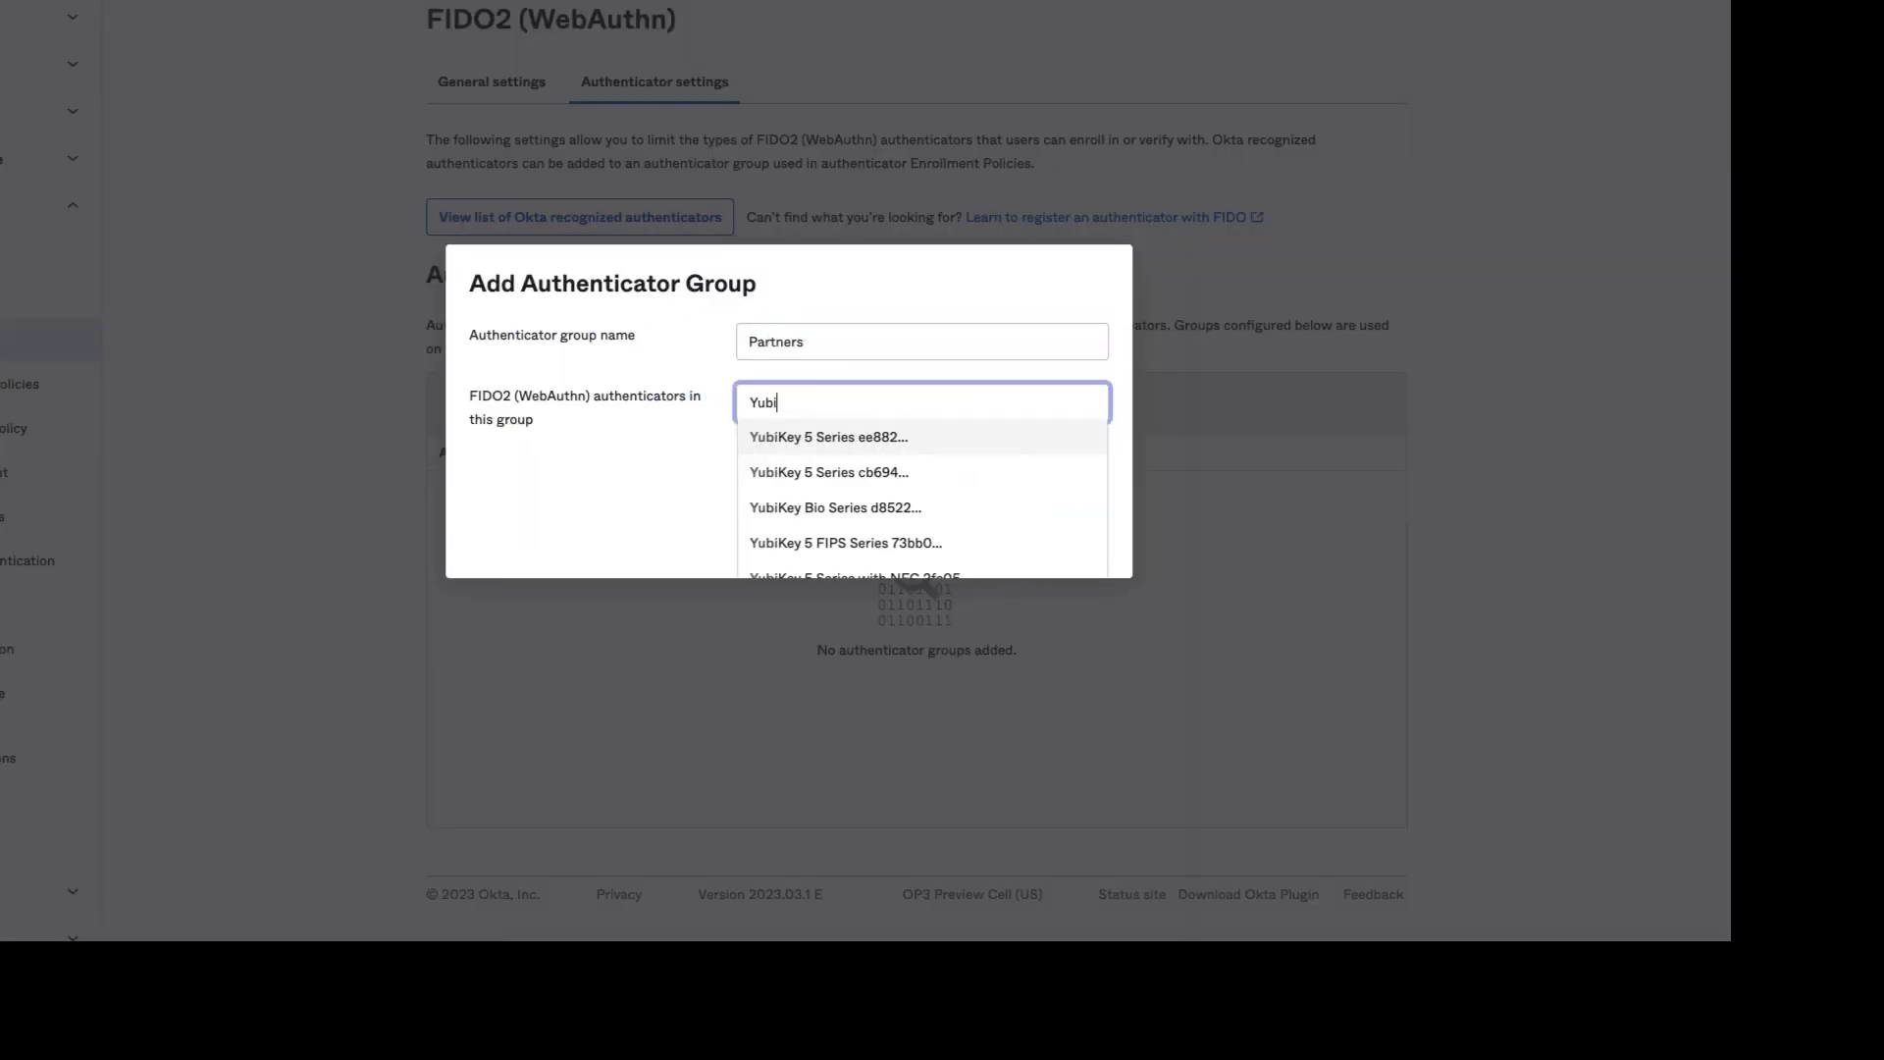
{"action": "type", "text": "key 5 fi"}
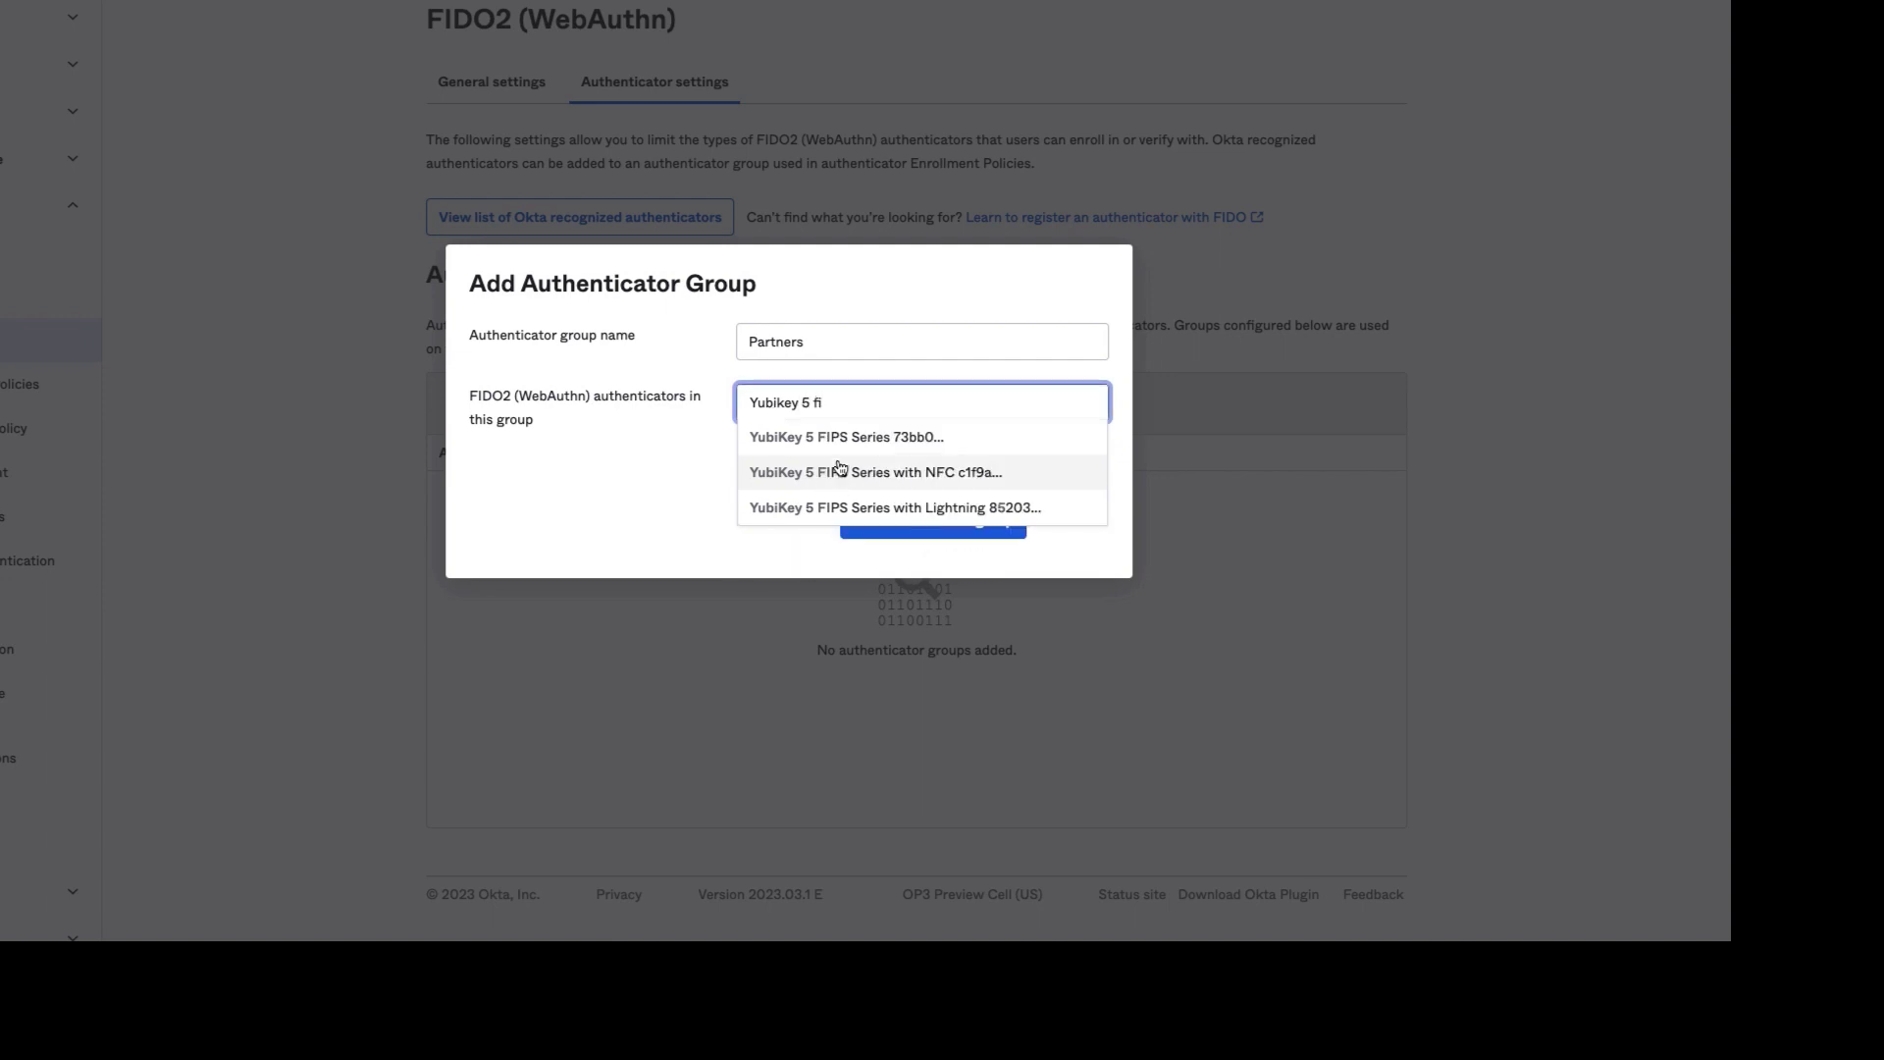
{"action": "left_click", "coordinate": [839, 472]}
{"action": "left_click", "coordinate": [672, 515]}
{"action": "left_click", "coordinate": [920, 522]}
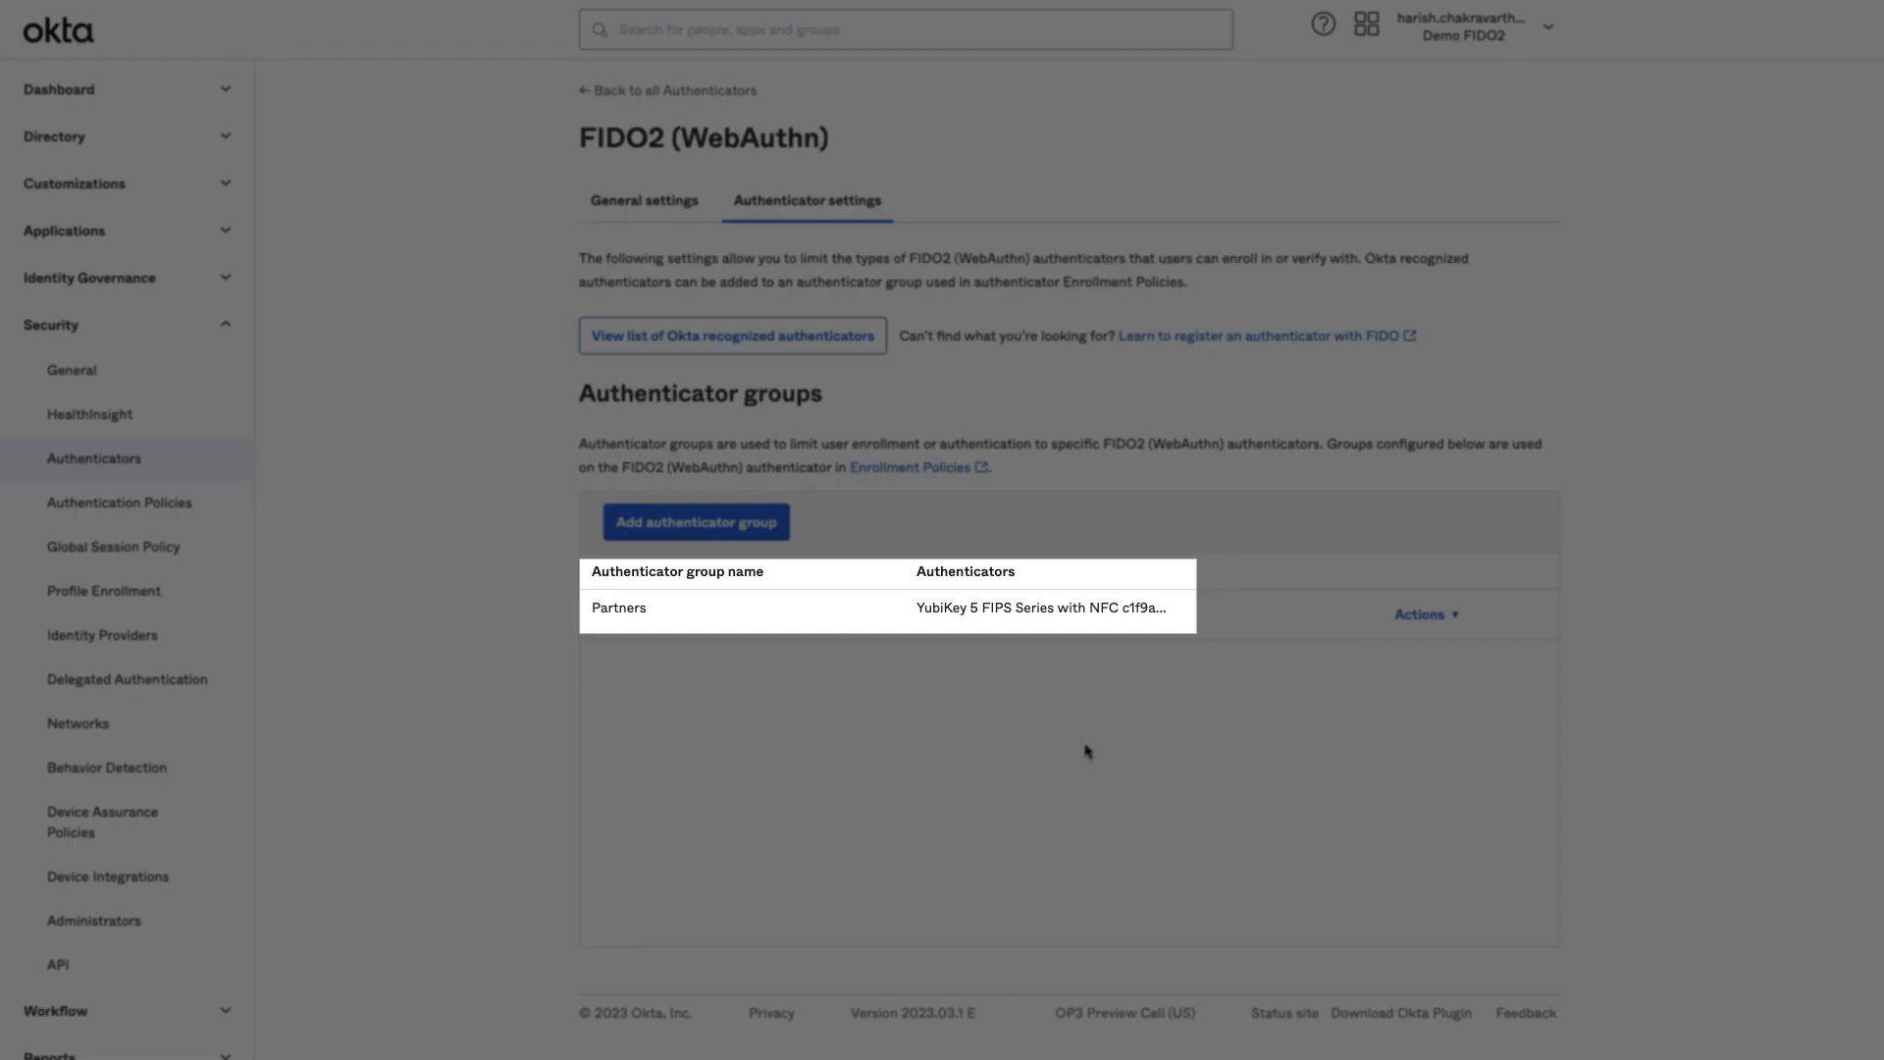
Open the Partners enrollment policy for editing from the authenticators' Enrollment tab.
{"action": "left_click", "coordinate": [726, 94]}
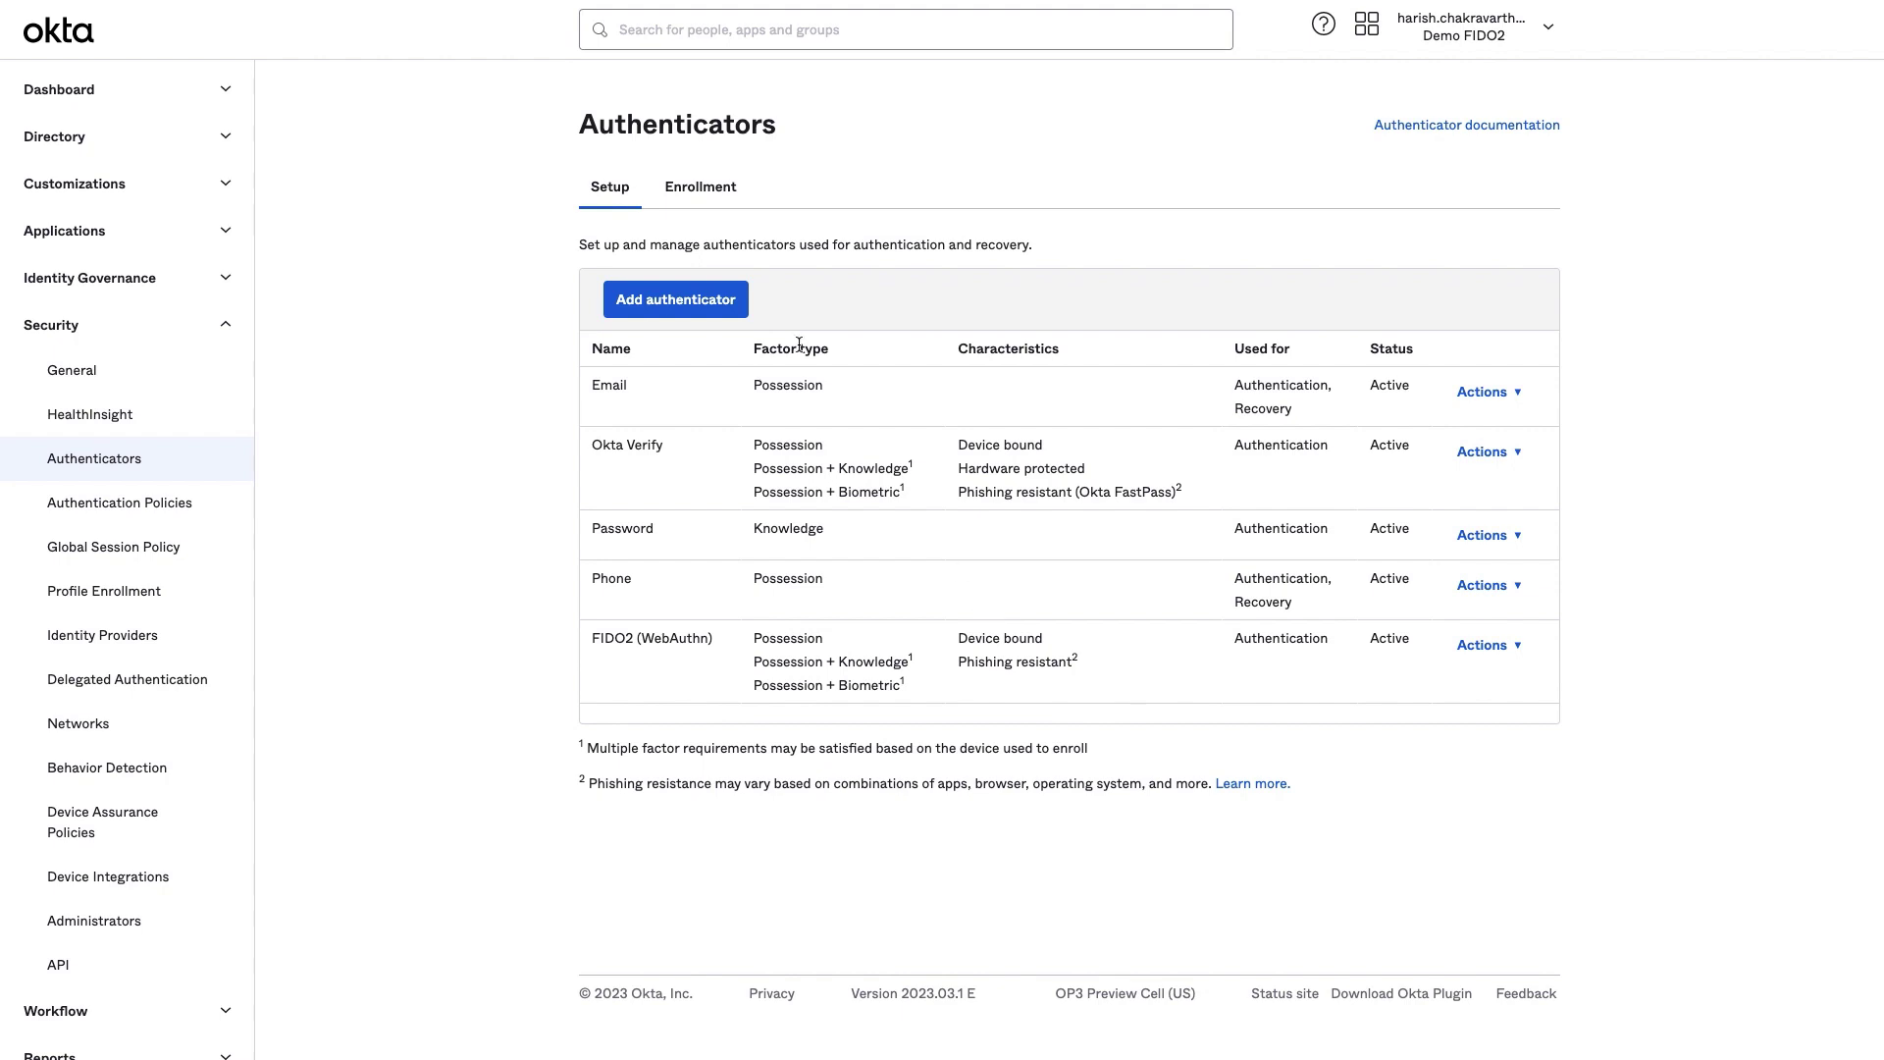
{"action": "left_click", "coordinate": [731, 192]}
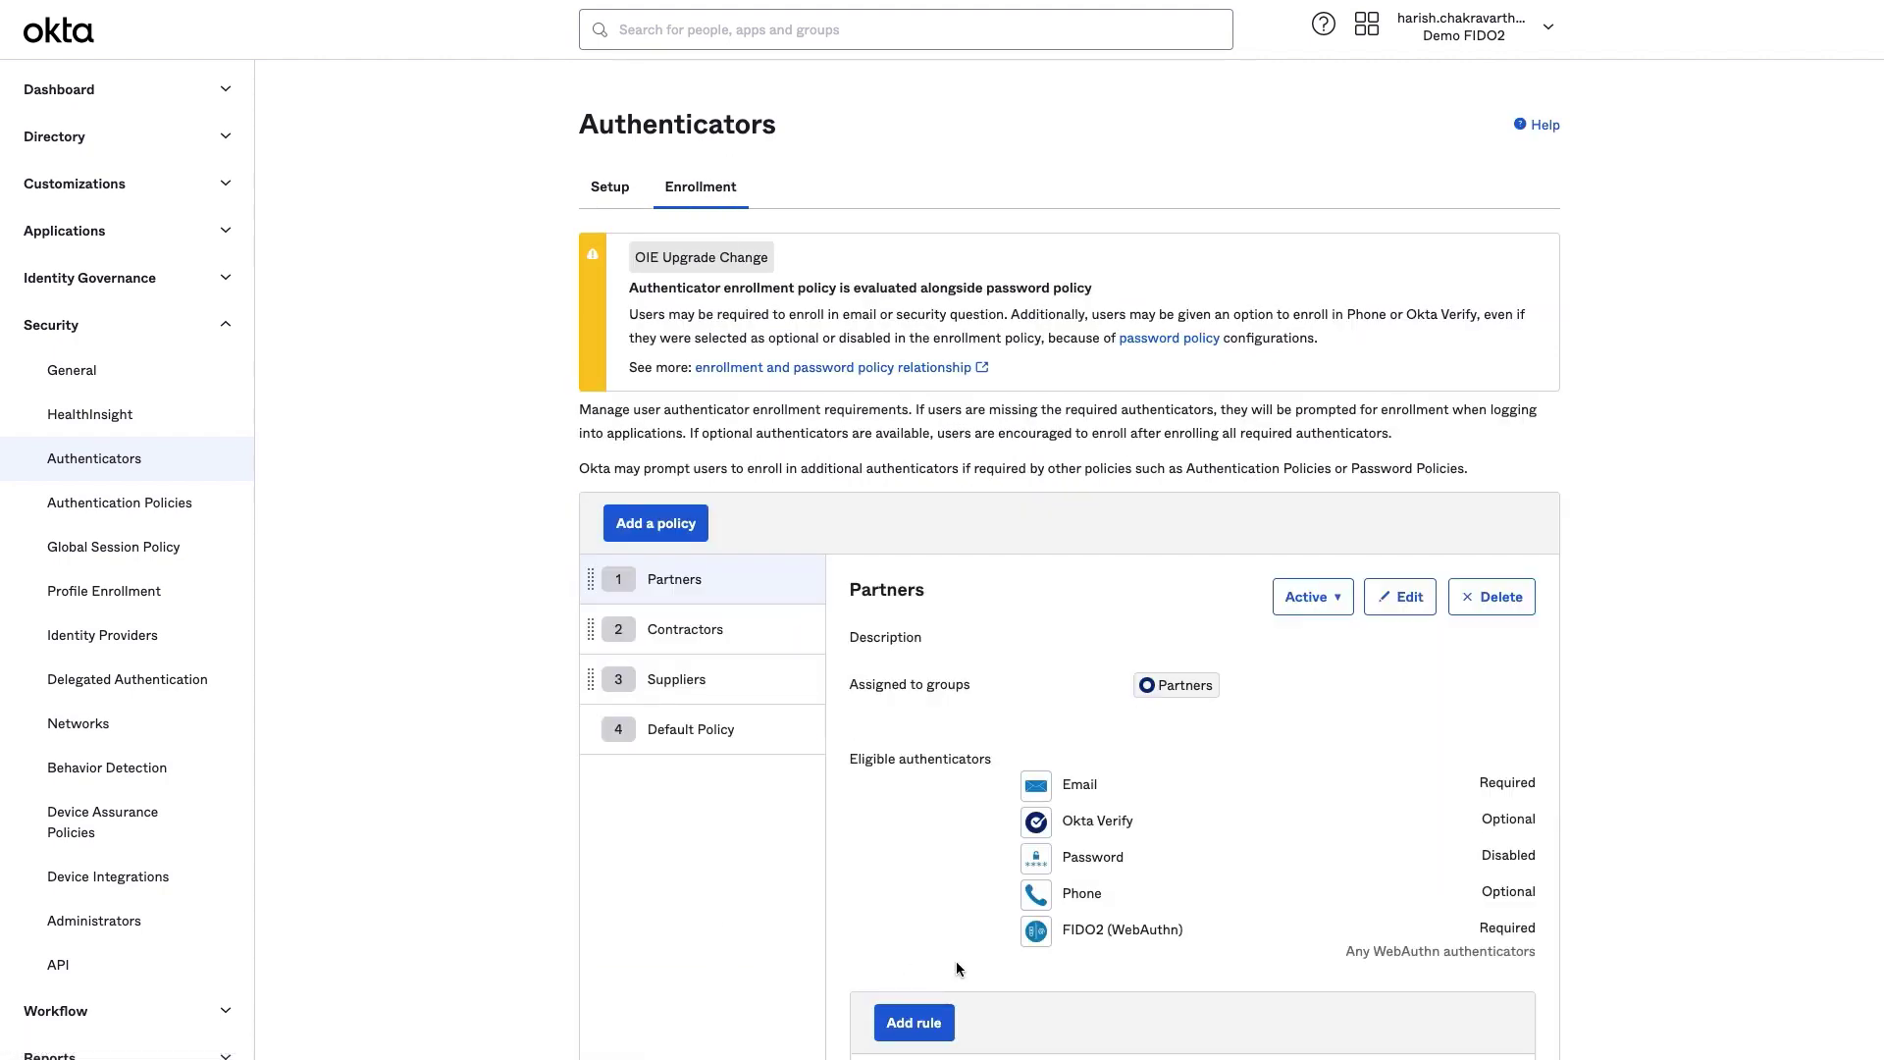
{"action": "scroll", "coordinate": [956, 961], "scroll_direction": "down", "scroll_amount": 1}
{"action": "left_click", "coordinate": [1402, 552]}
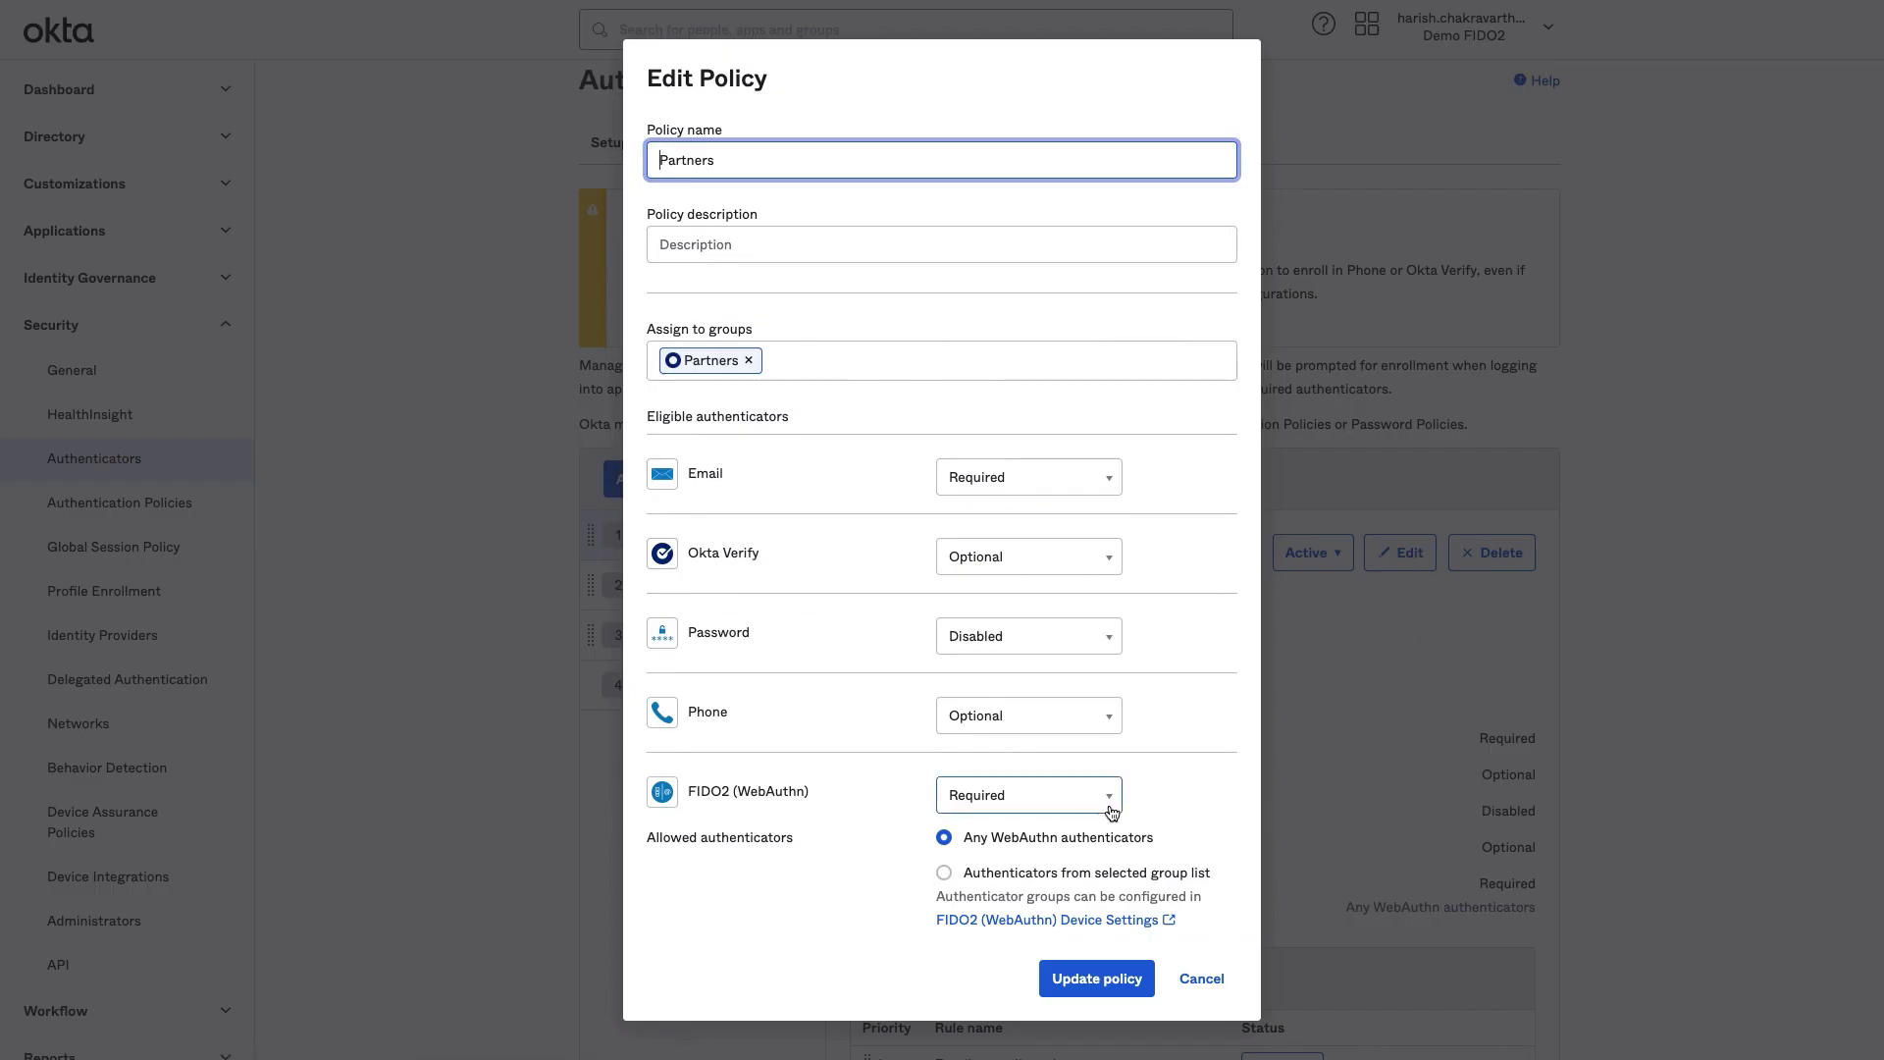
Limit FIDO2 (WebAuthn) to authenticators from the Partners group and update the policy.
{"action": "left_click", "coordinate": [943, 872]}
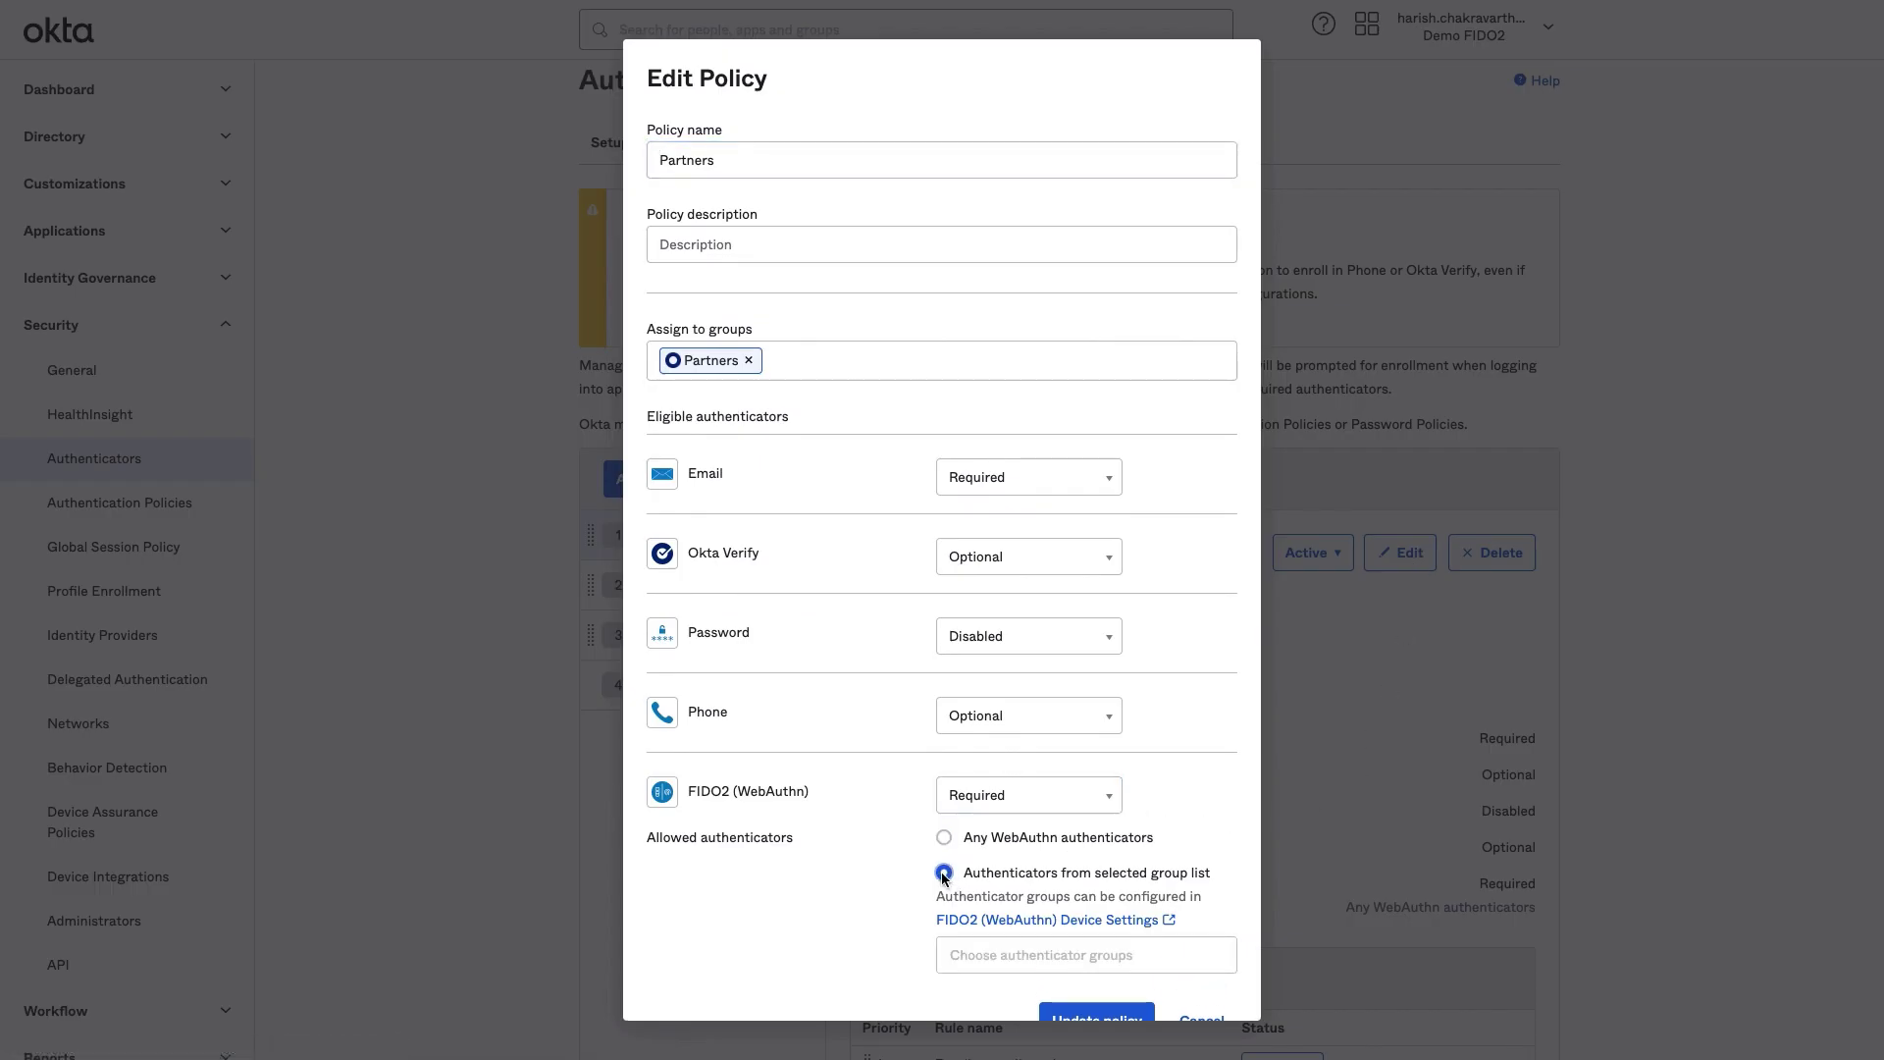
{"action": "left_click", "coordinate": [965, 934]}
{"action": "left_click", "coordinate": [970, 967]}
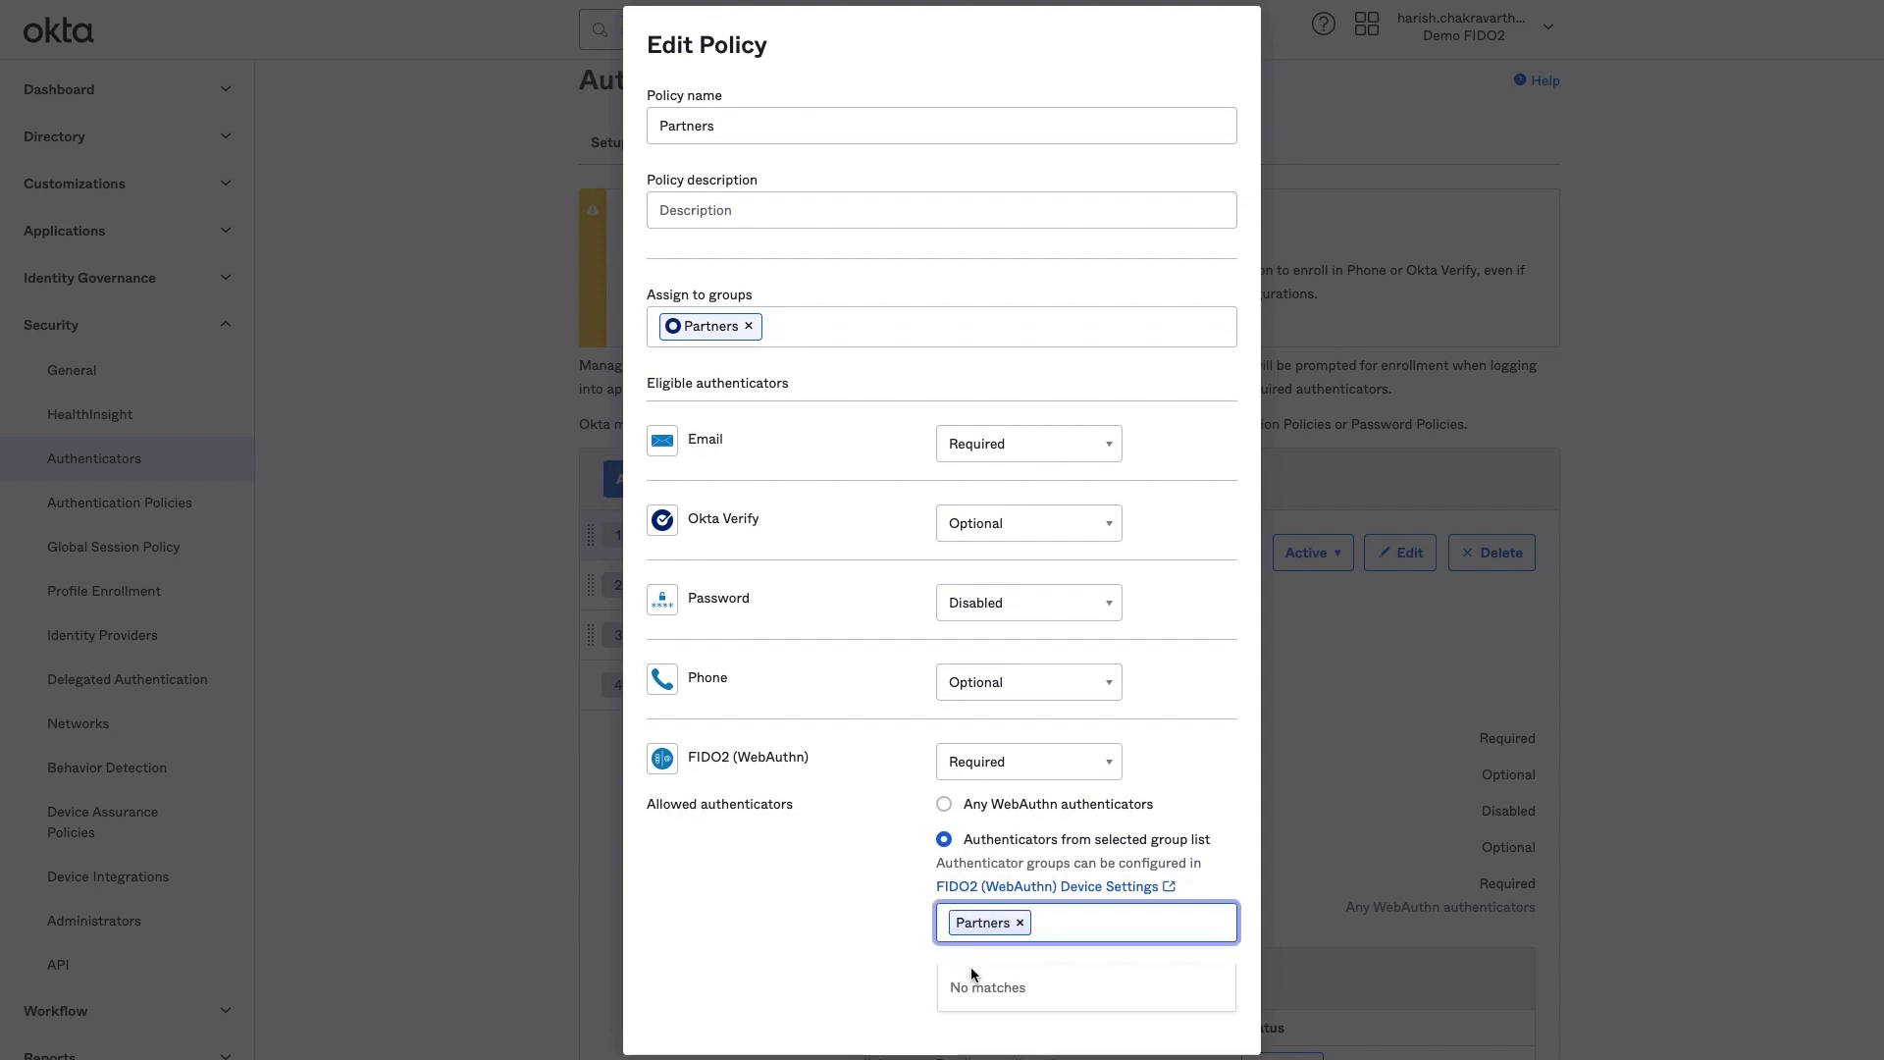
{"action": "left_click", "coordinate": [928, 973]}
{"action": "left_click", "coordinate": [1092, 993]}
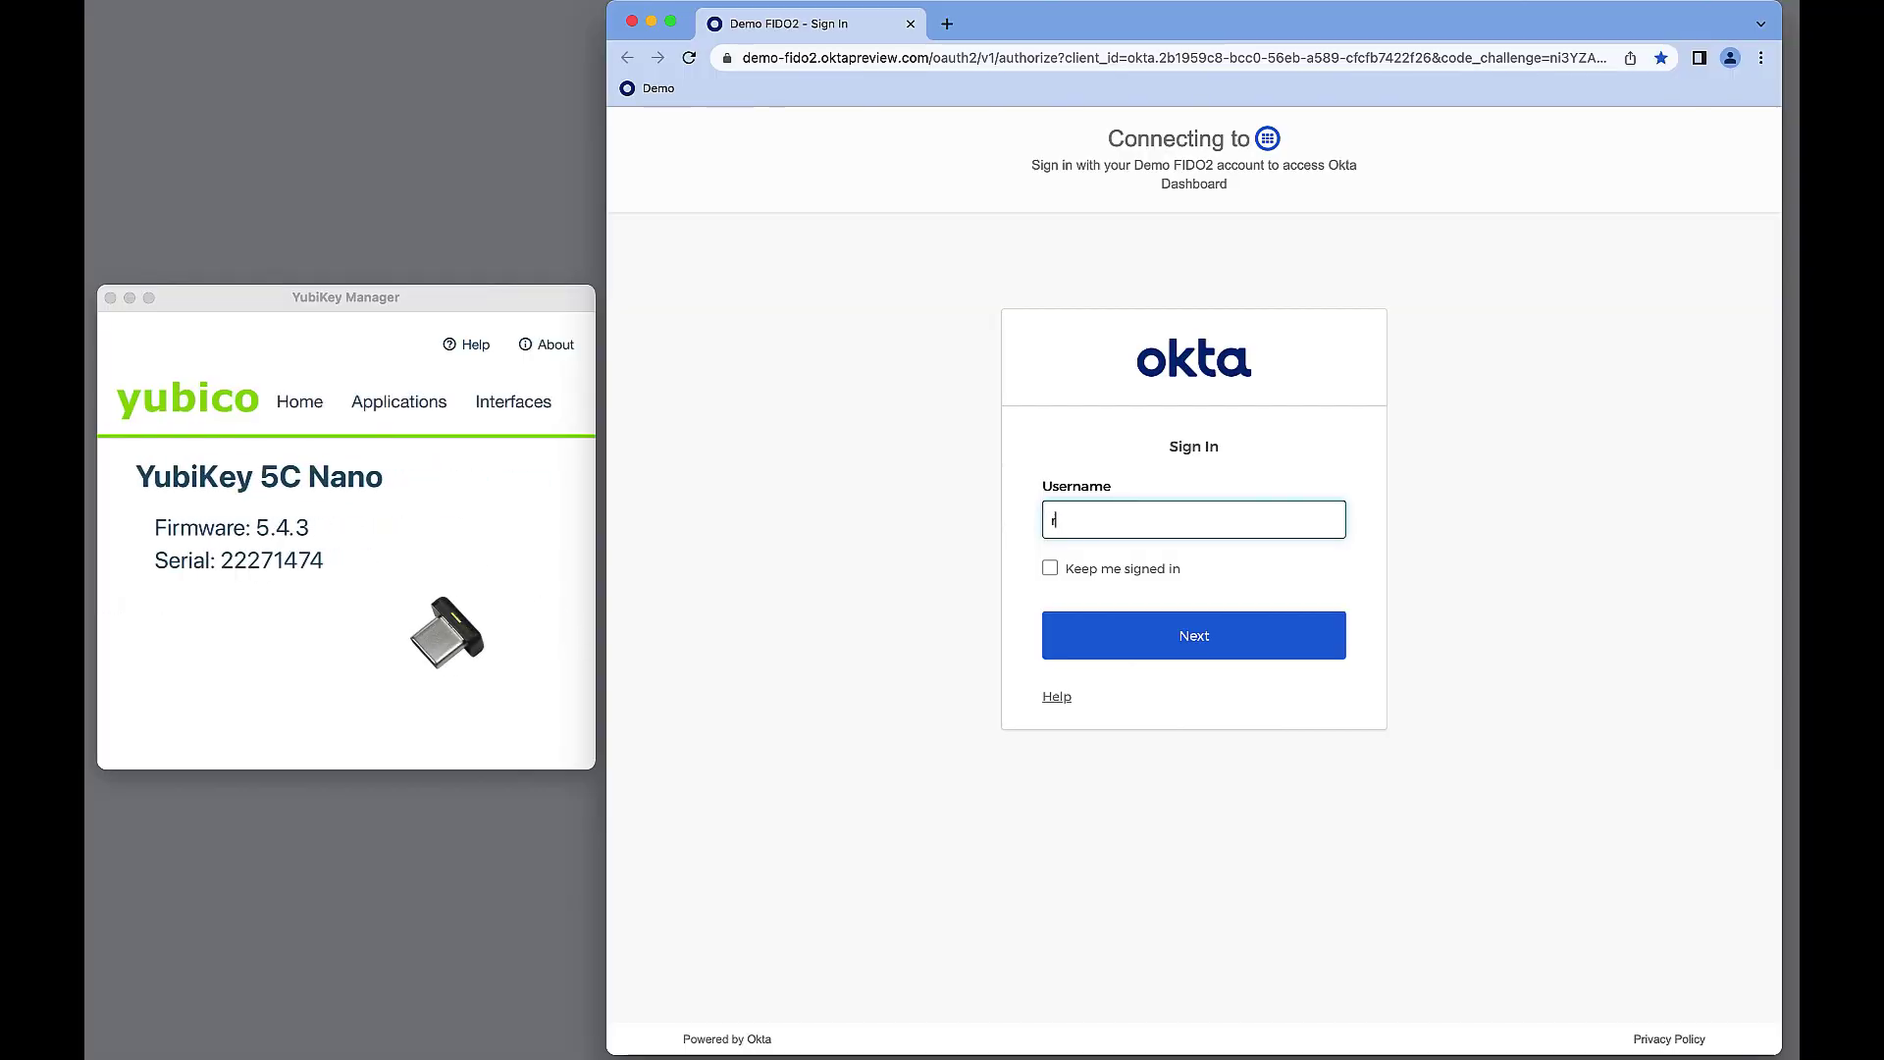
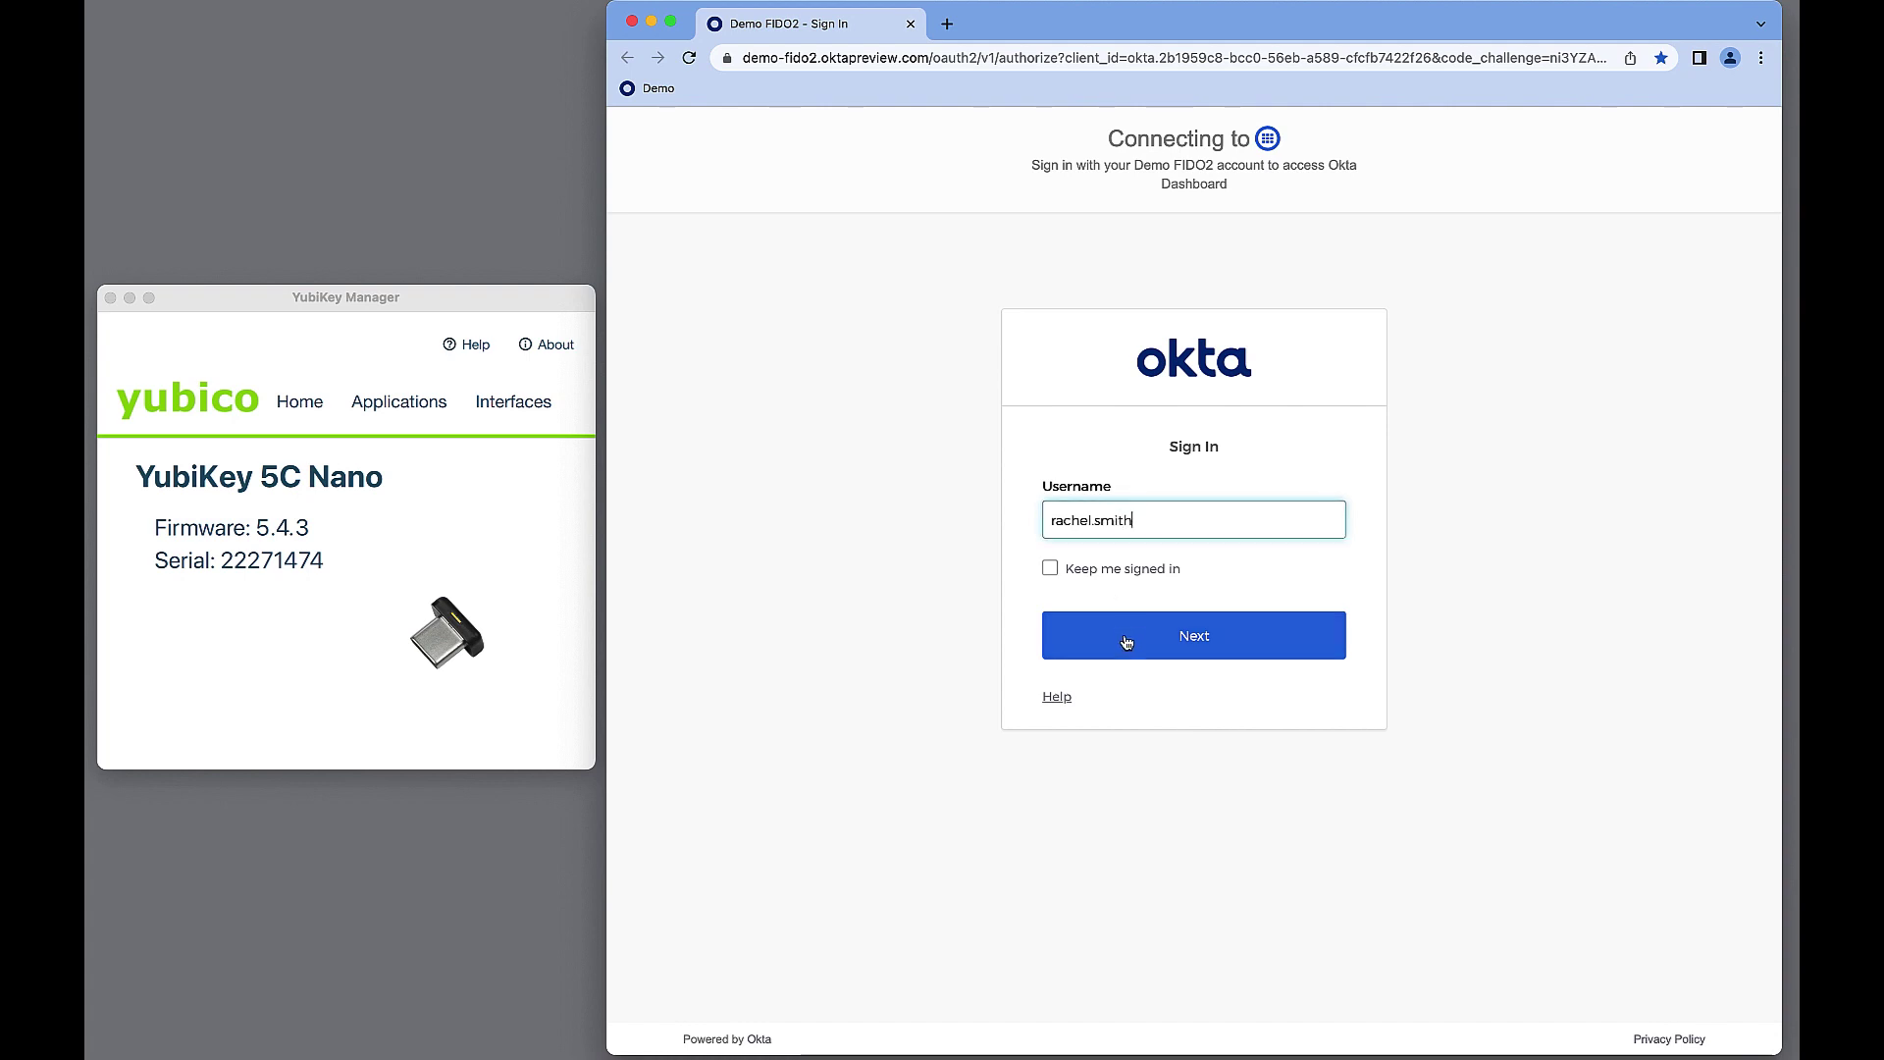
Sign in with the partner user's username and verify the email using the emailed code.
{"action": "left_click", "coordinate": [1126, 642]}
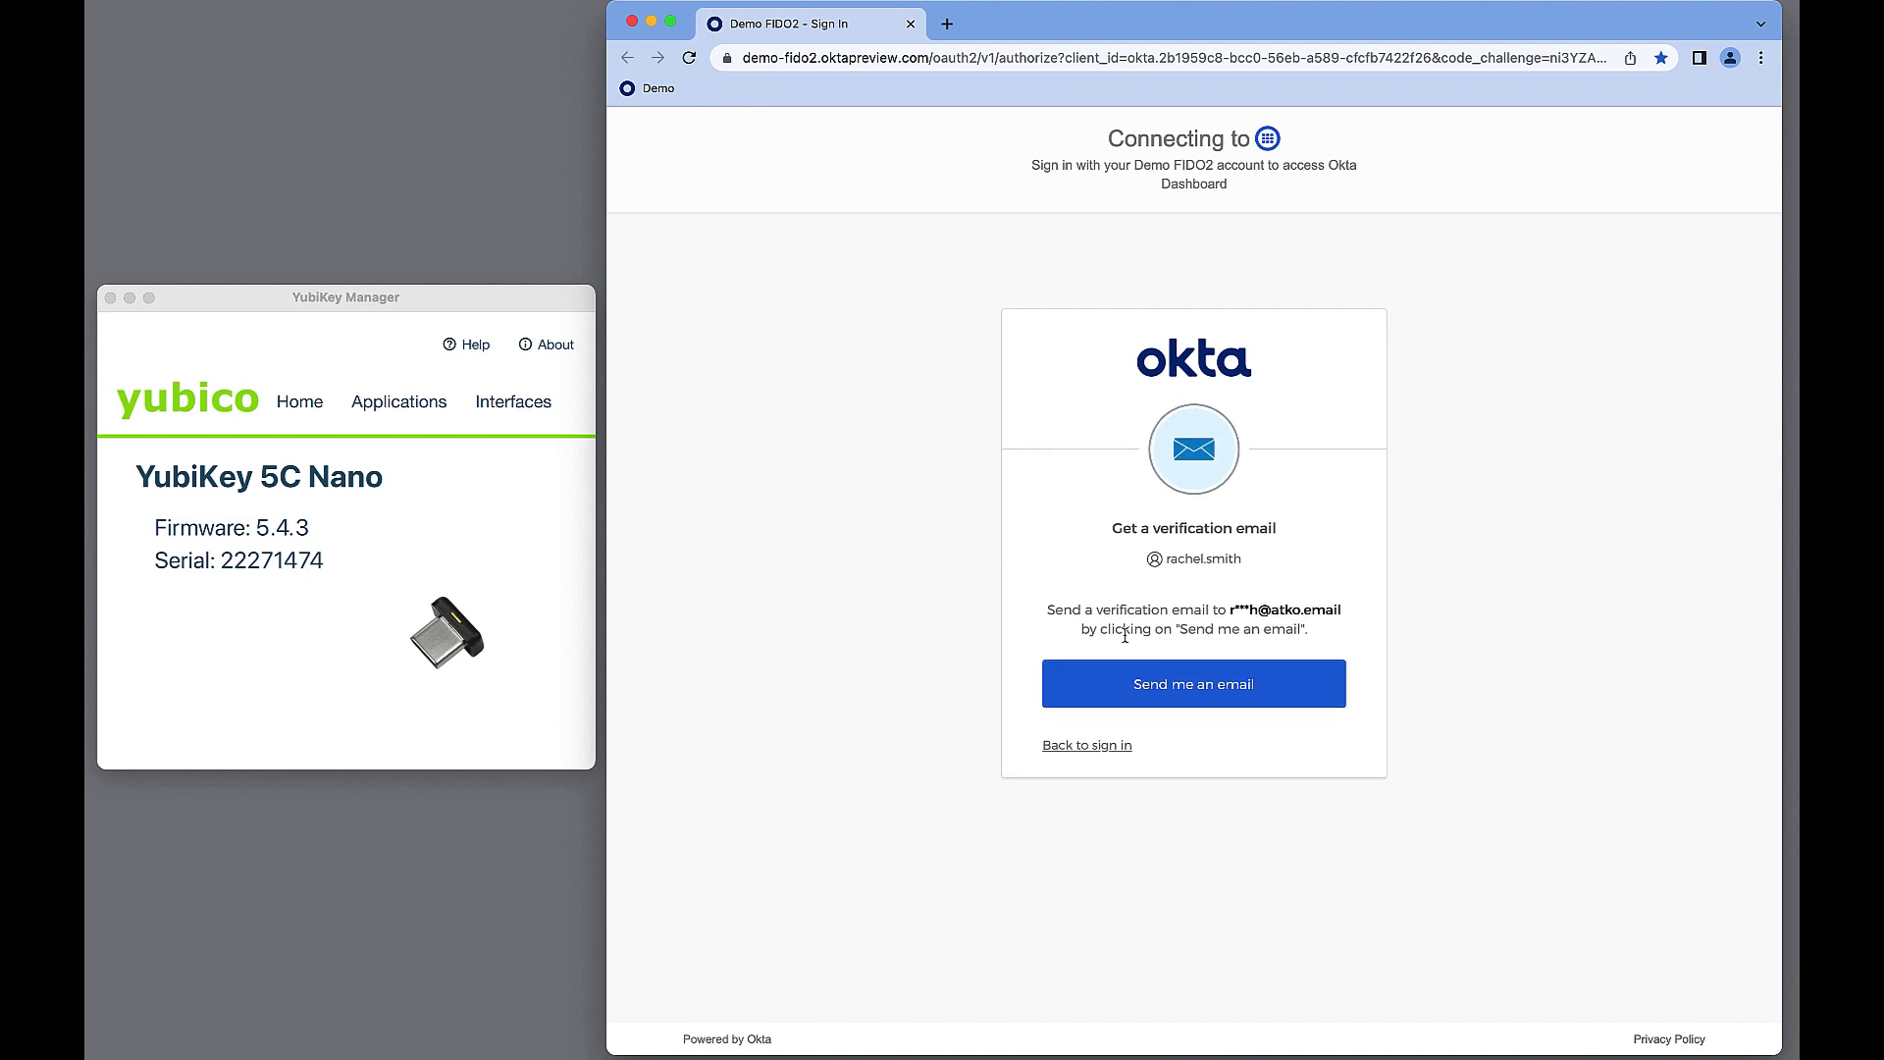
{"action": "left_click", "coordinate": [1179, 686]}
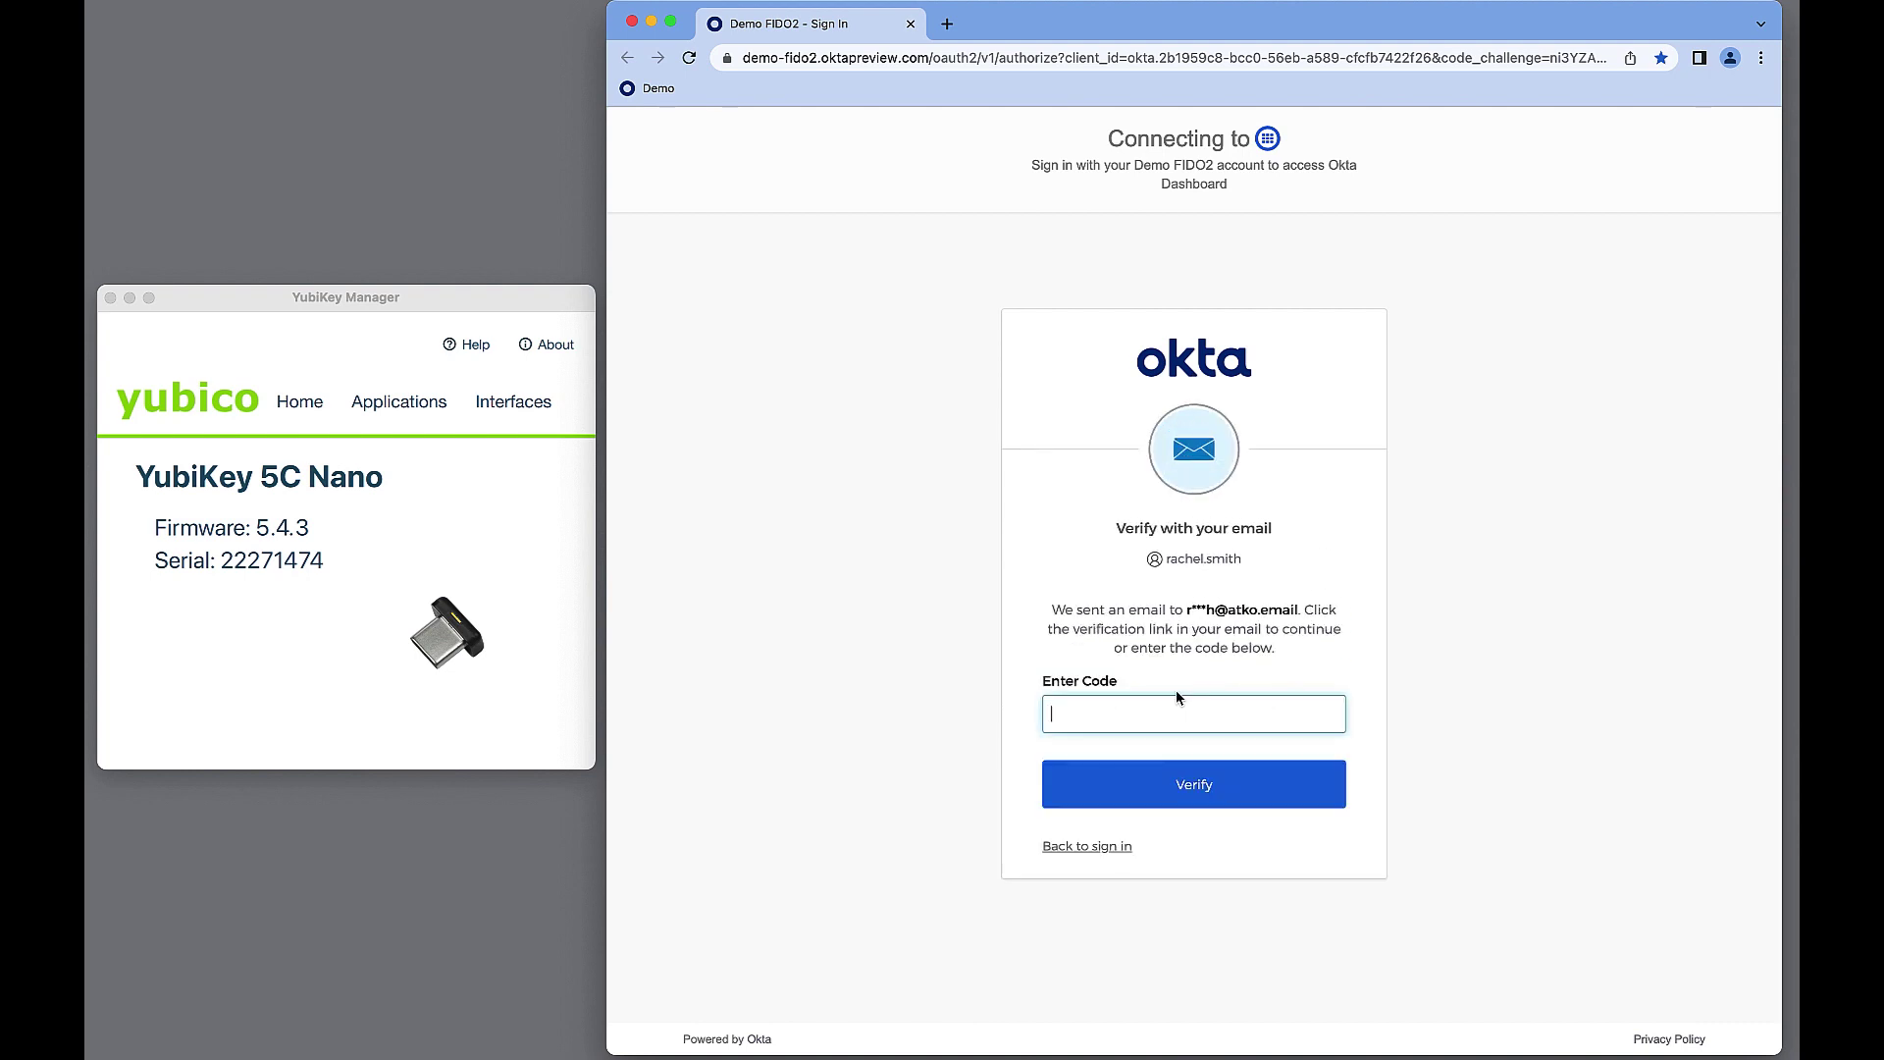
{"action": "key", "text": "Return"}
Attempt to register the YubiKey 5C Nano as a USB security key with its PIN; it's rejected.
{"action": "left_click", "coordinate": [1132, 737]}
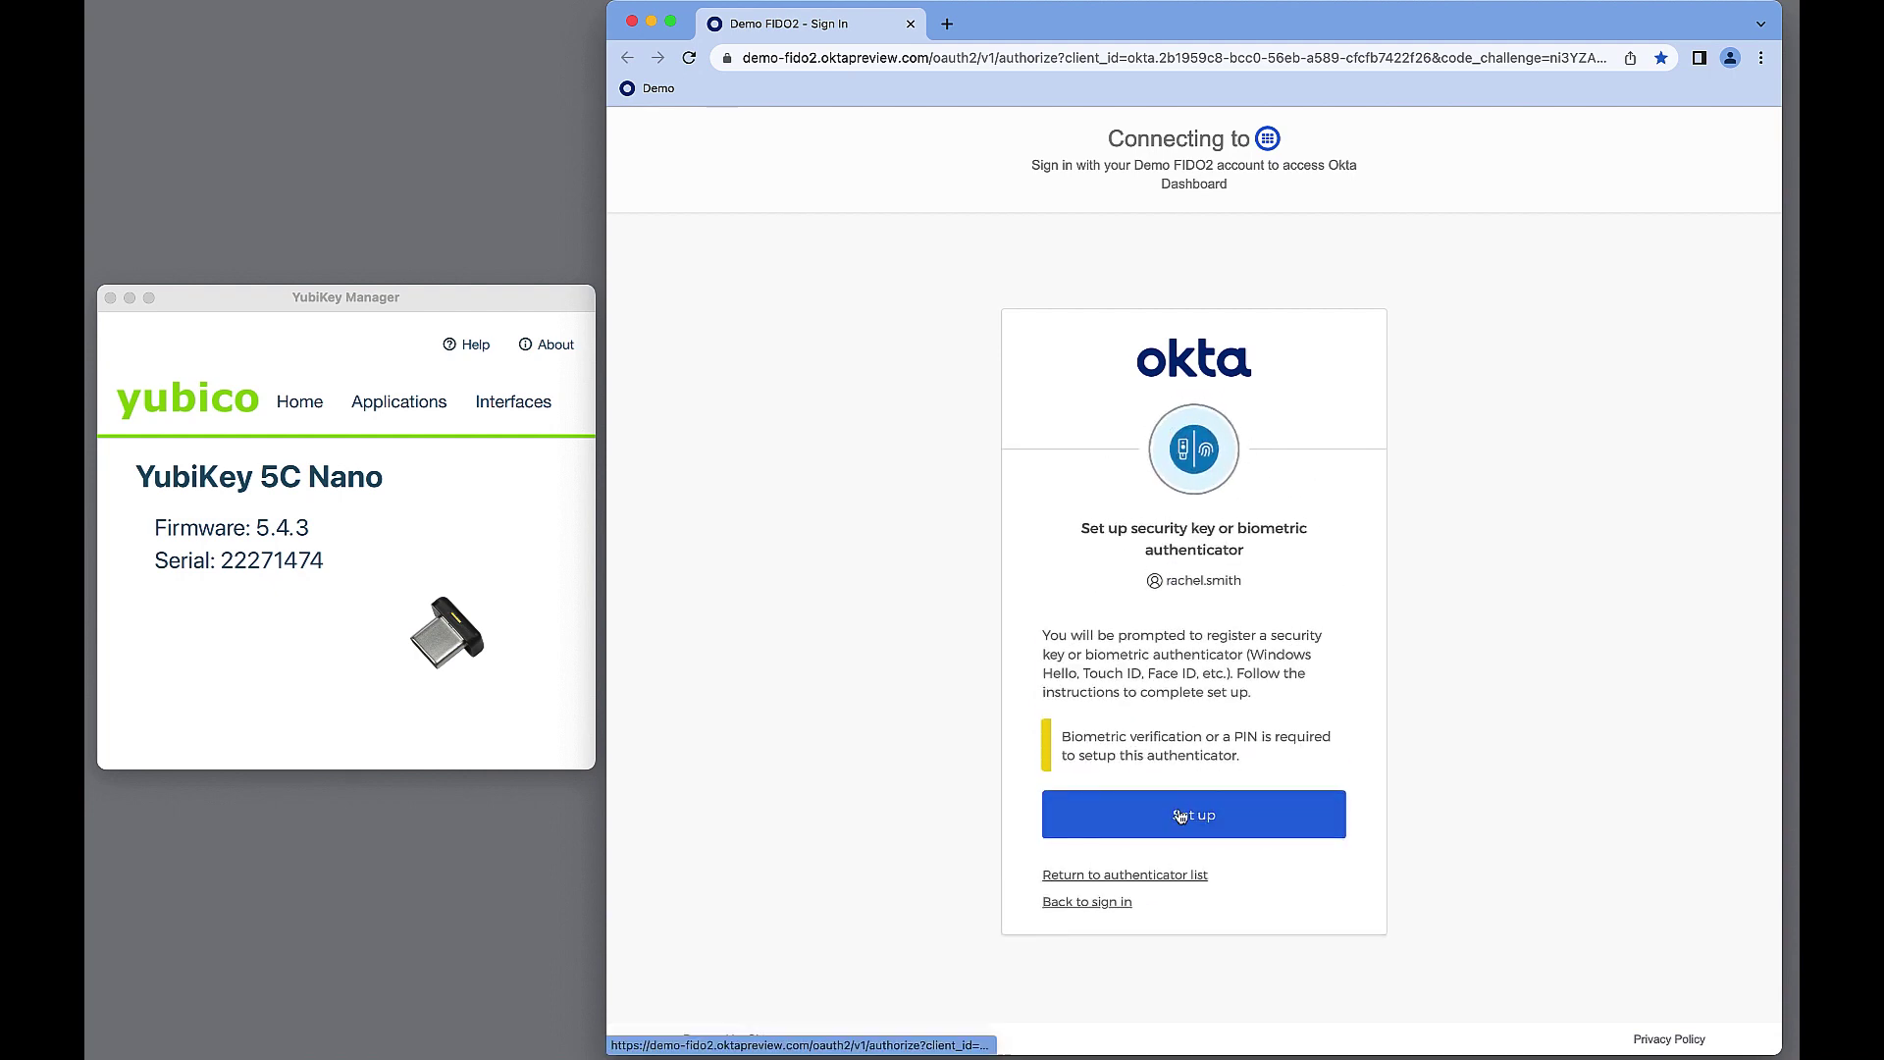
{"action": "left_click", "coordinate": [1076, 372]}
{"action": "left_click", "coordinate": [1079, 367]}
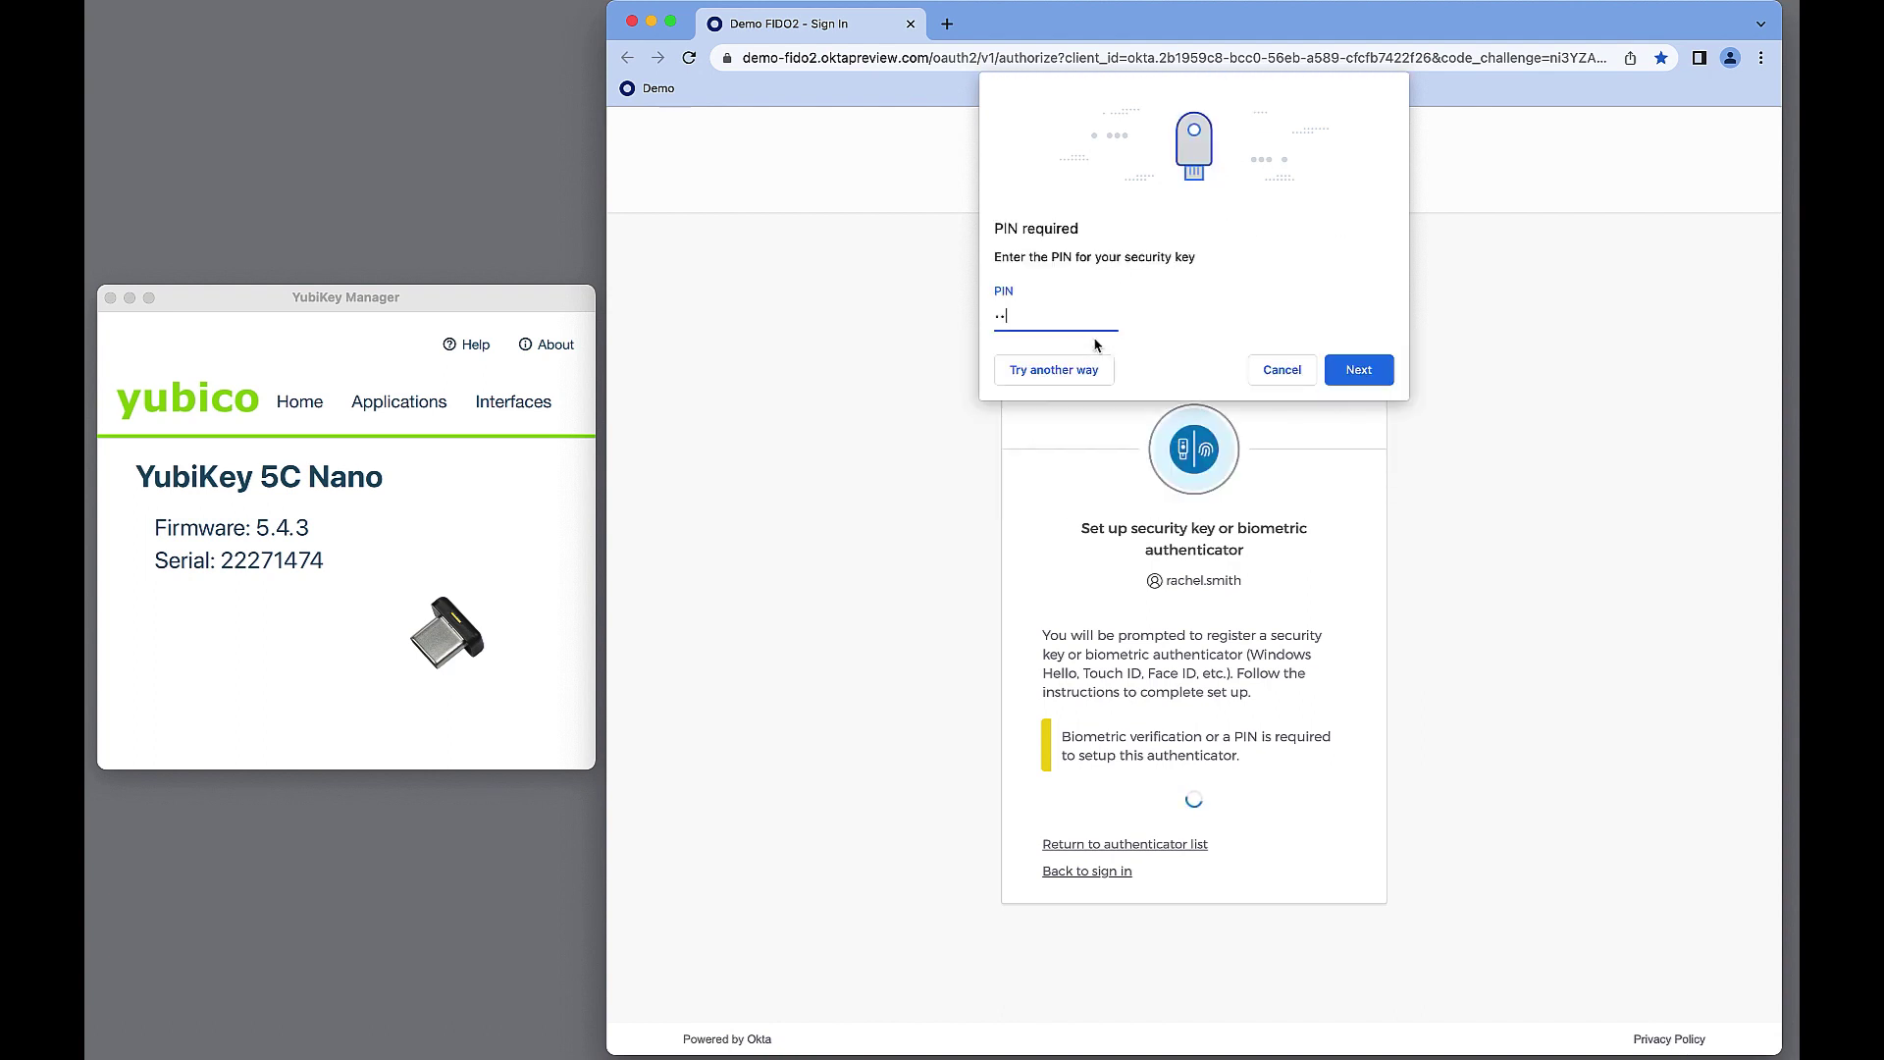
{"action": "left_click", "coordinate": [1354, 370]}
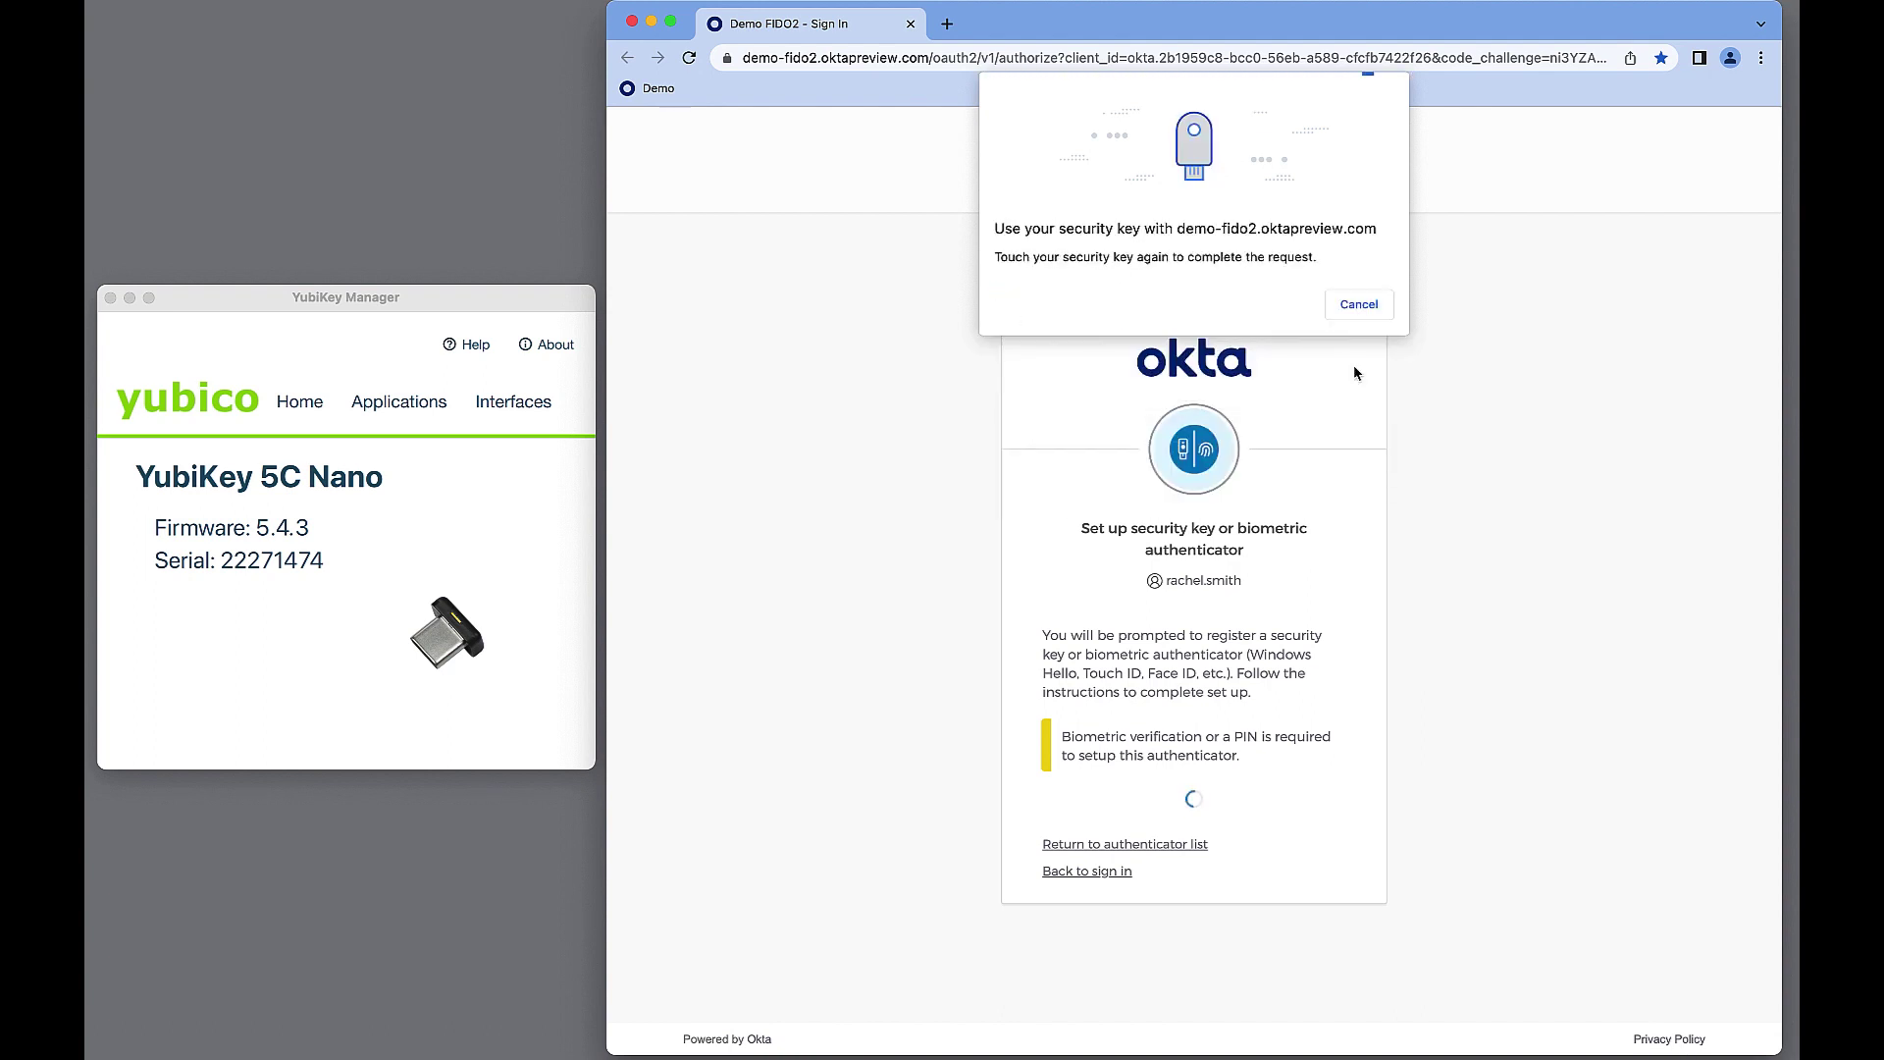
{"action": "left_click", "coordinate": [1364, 323]}
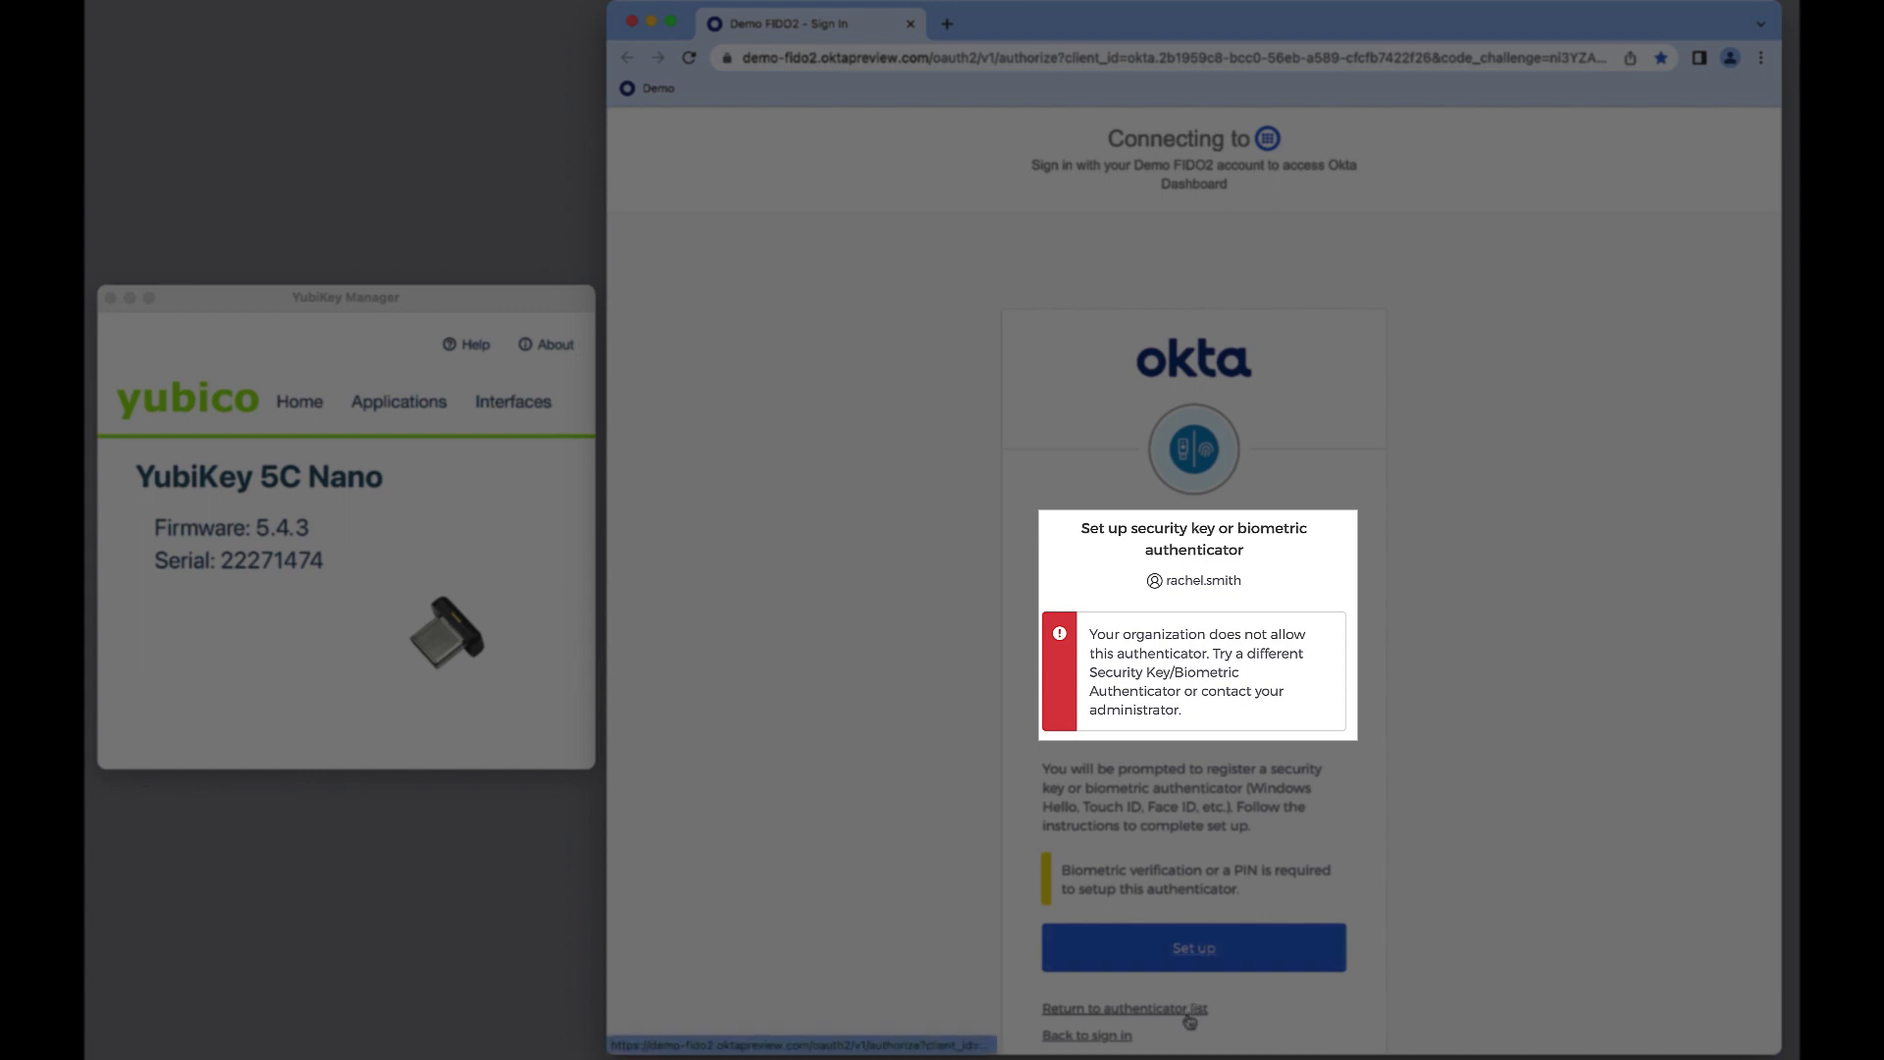
Register the YubiKey 5C NFC FIPS as a USB security key with its PIN, then skip optional methods.
{"action": "left_click", "coordinate": [1189, 1019]}
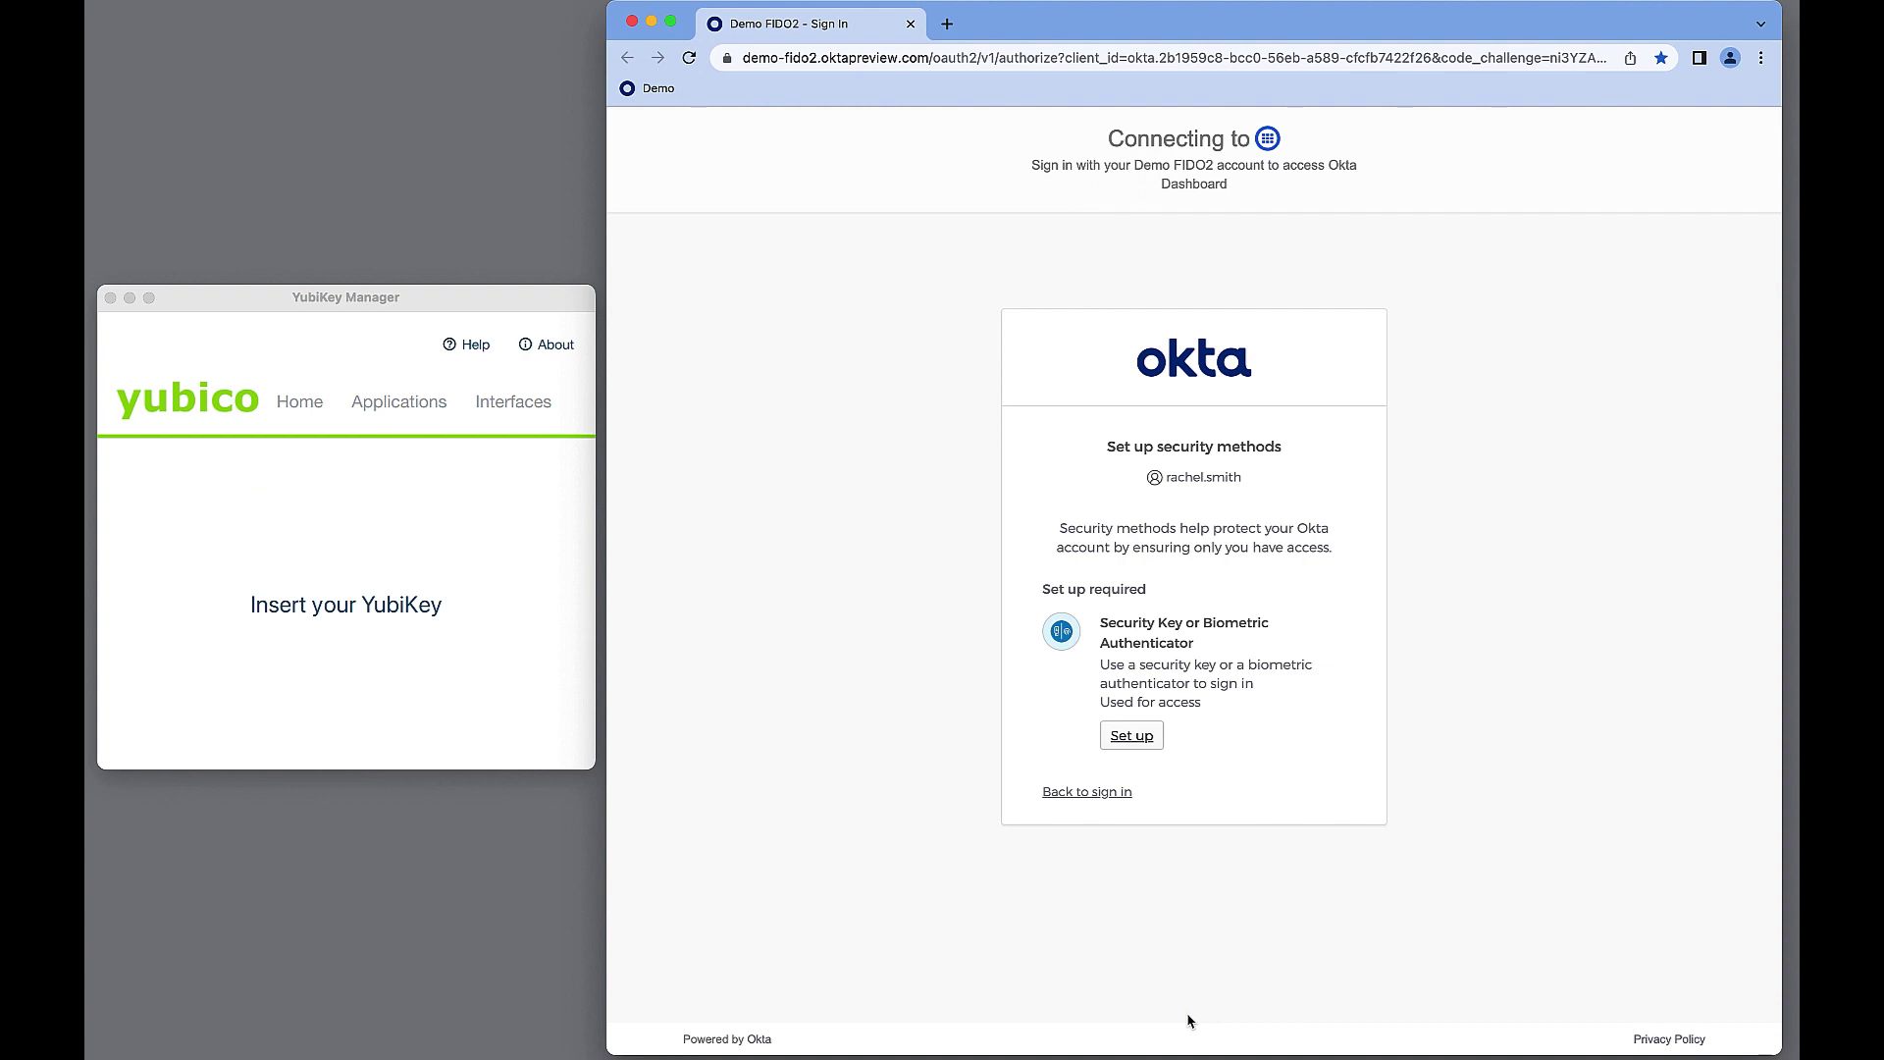
{"action": "left_click", "coordinate": [1131, 734]}
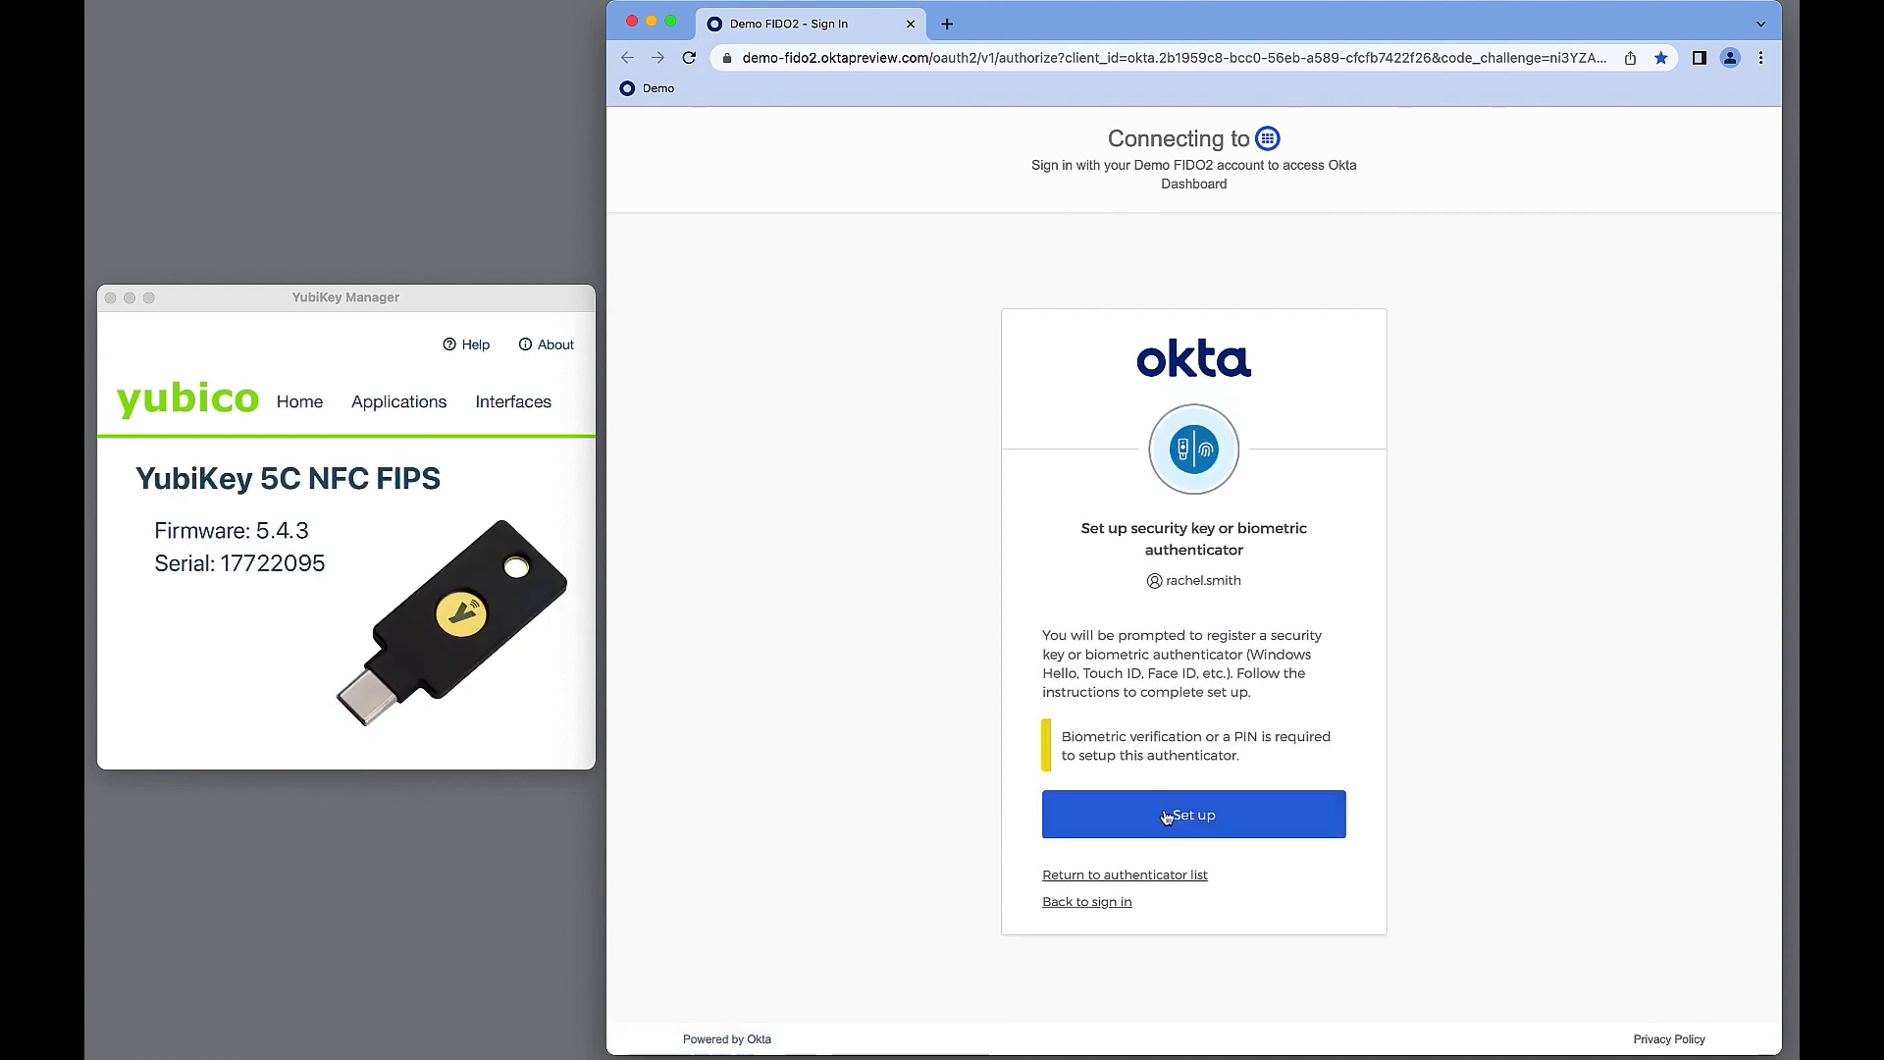
{"action": "left_click", "coordinate": [1168, 816]}
{"action": "left_click", "coordinate": [1078, 372]}
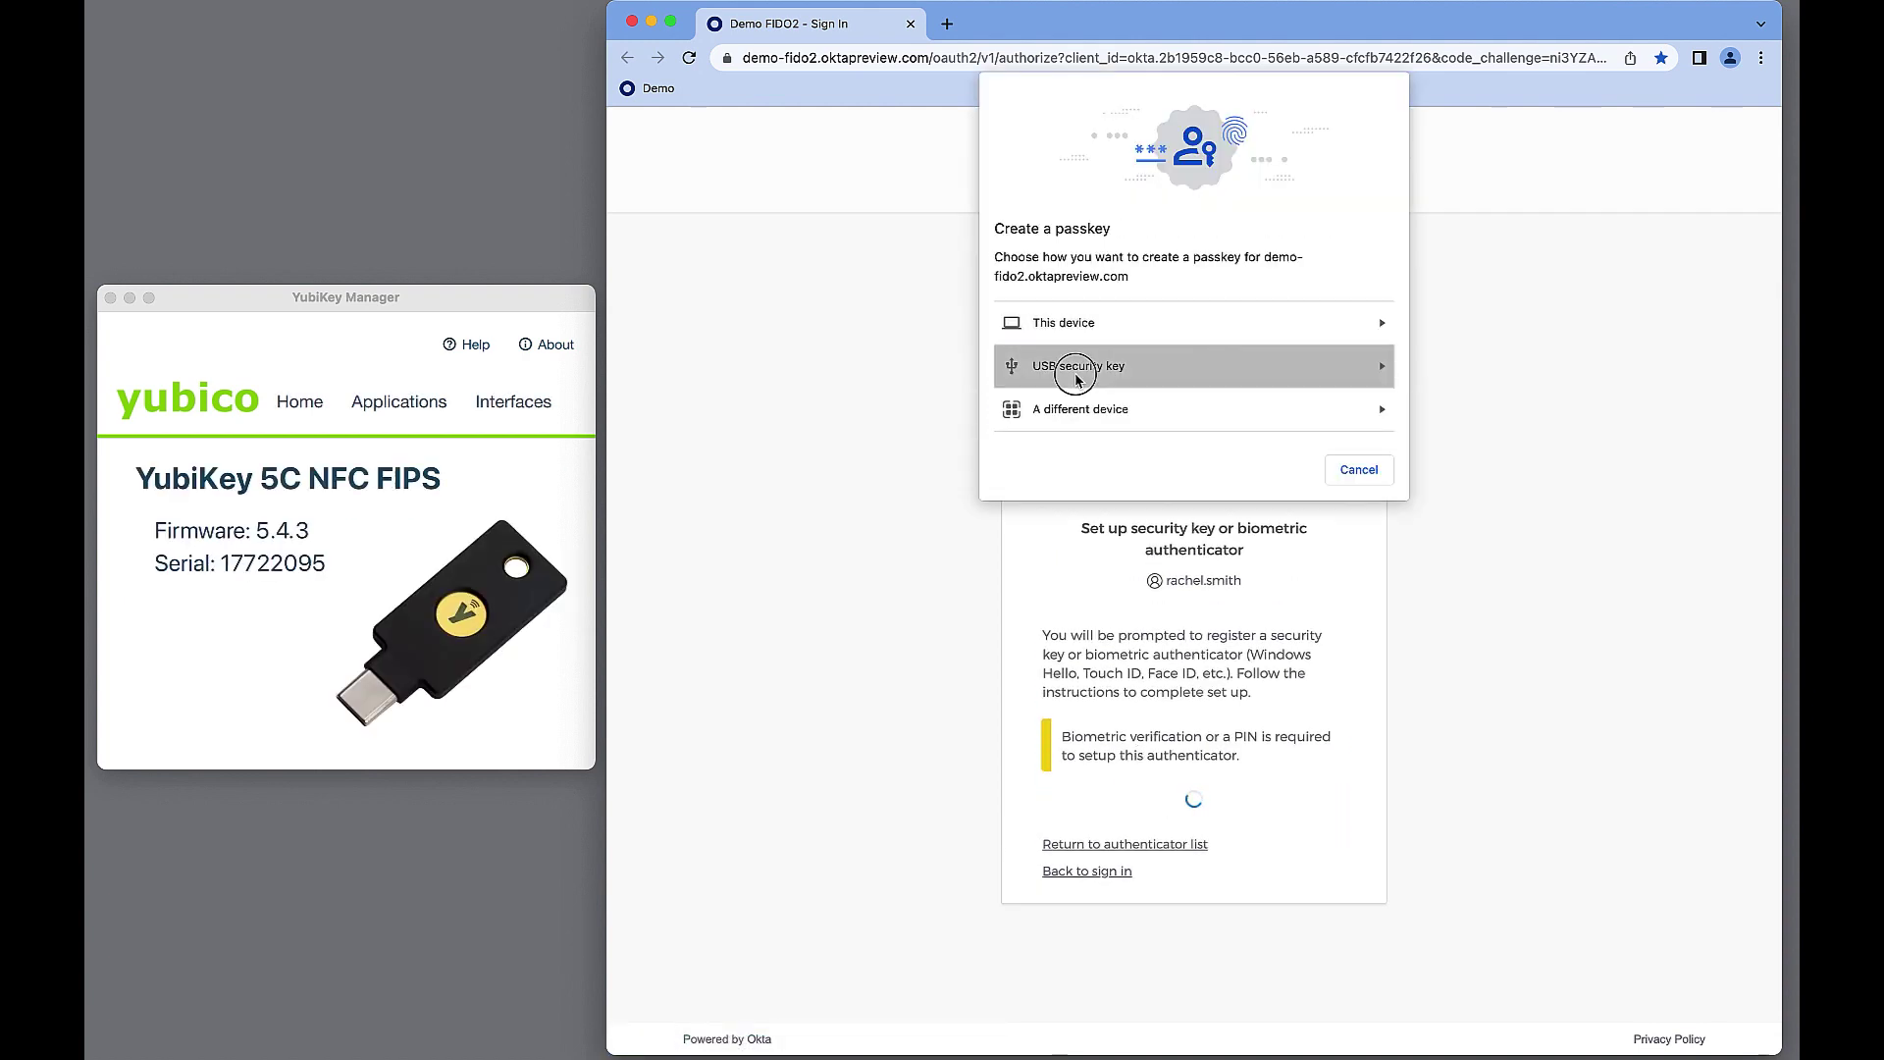
{"action": "left_click", "coordinate": [1077, 377]}
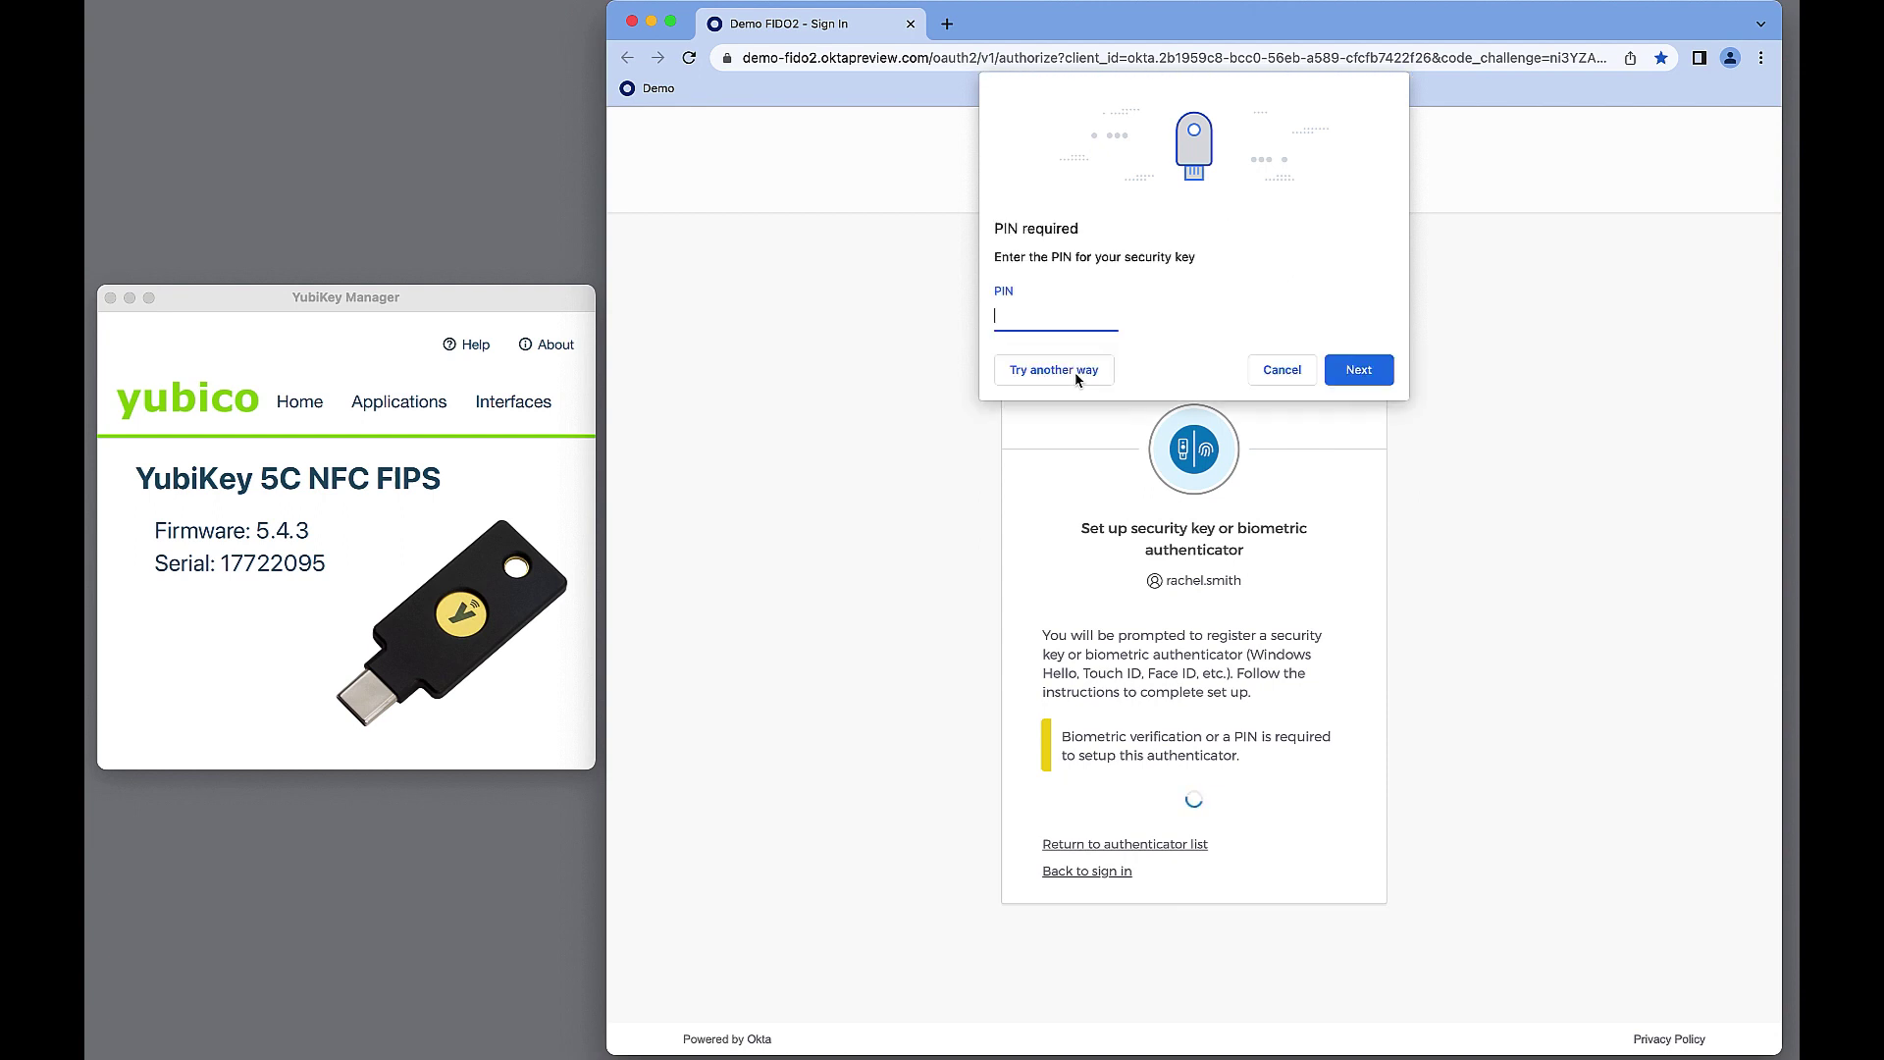
{"action": "left_click", "coordinate": [1352, 371]}
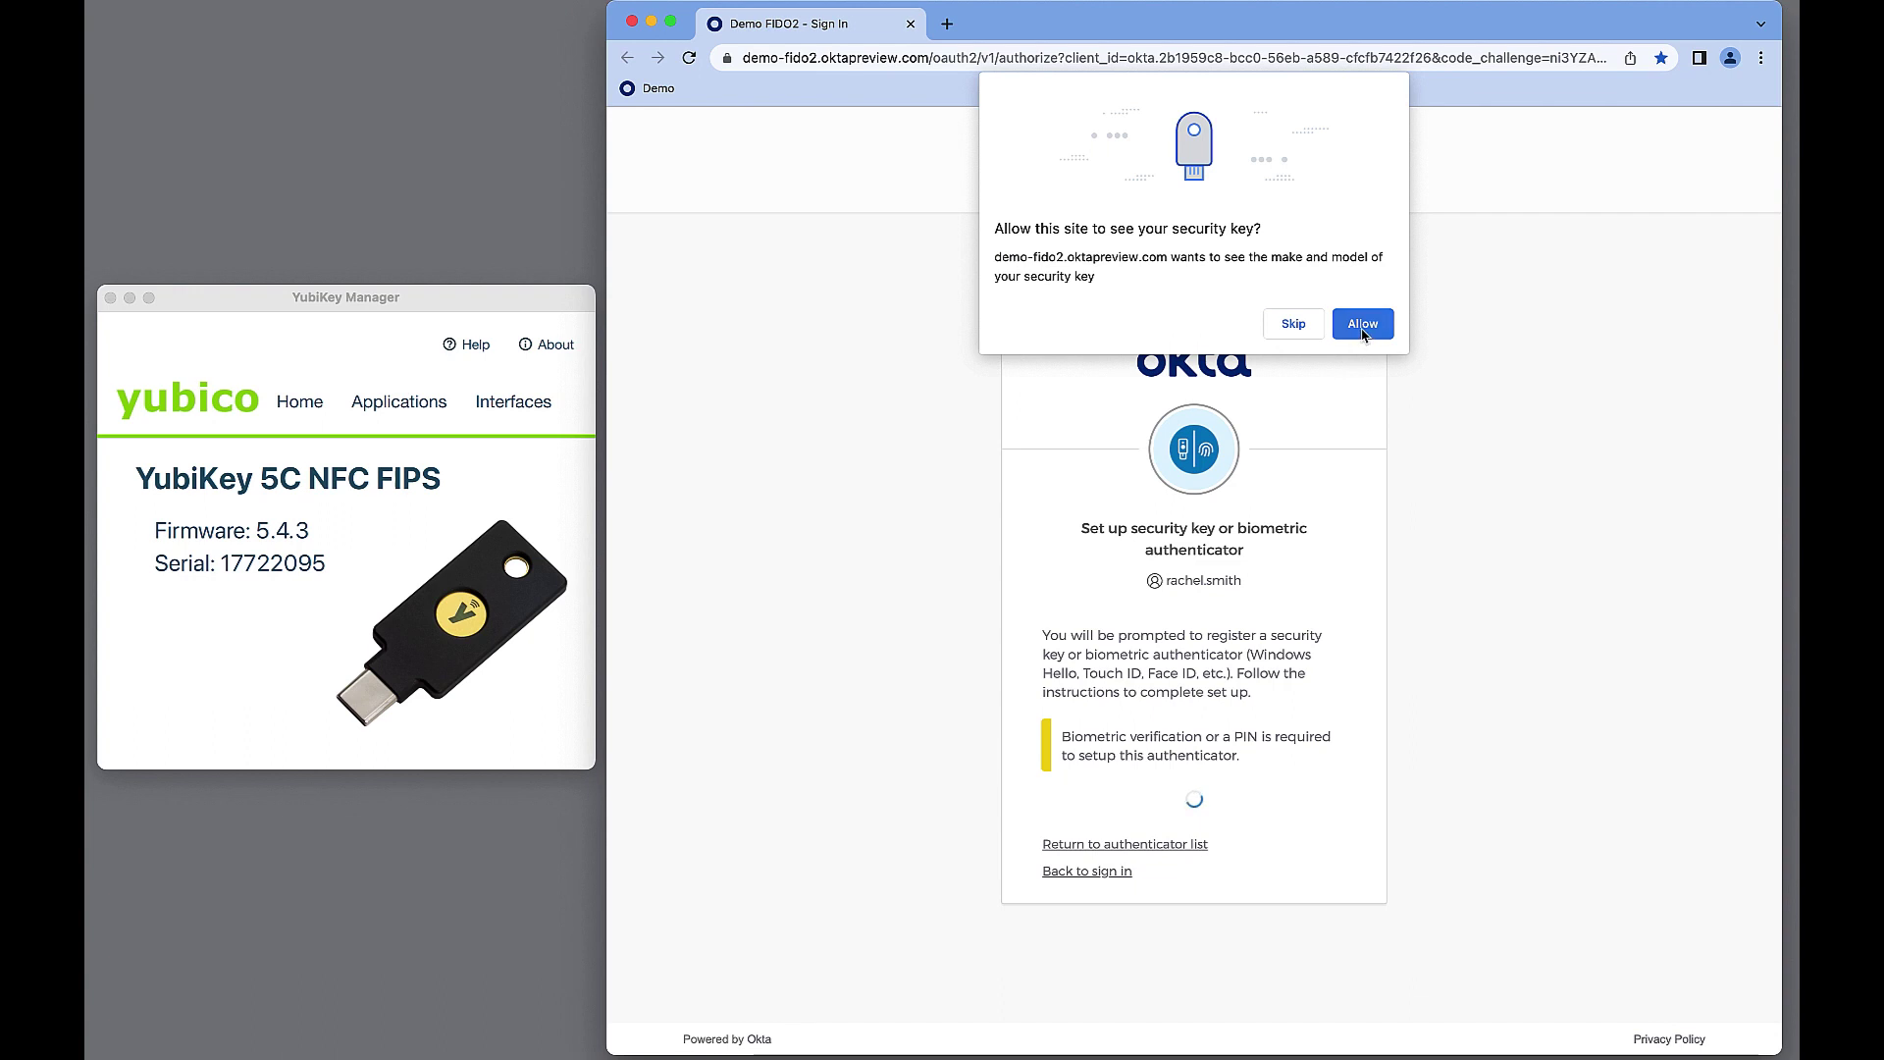
{"action": "left_click", "coordinate": [1363, 326]}
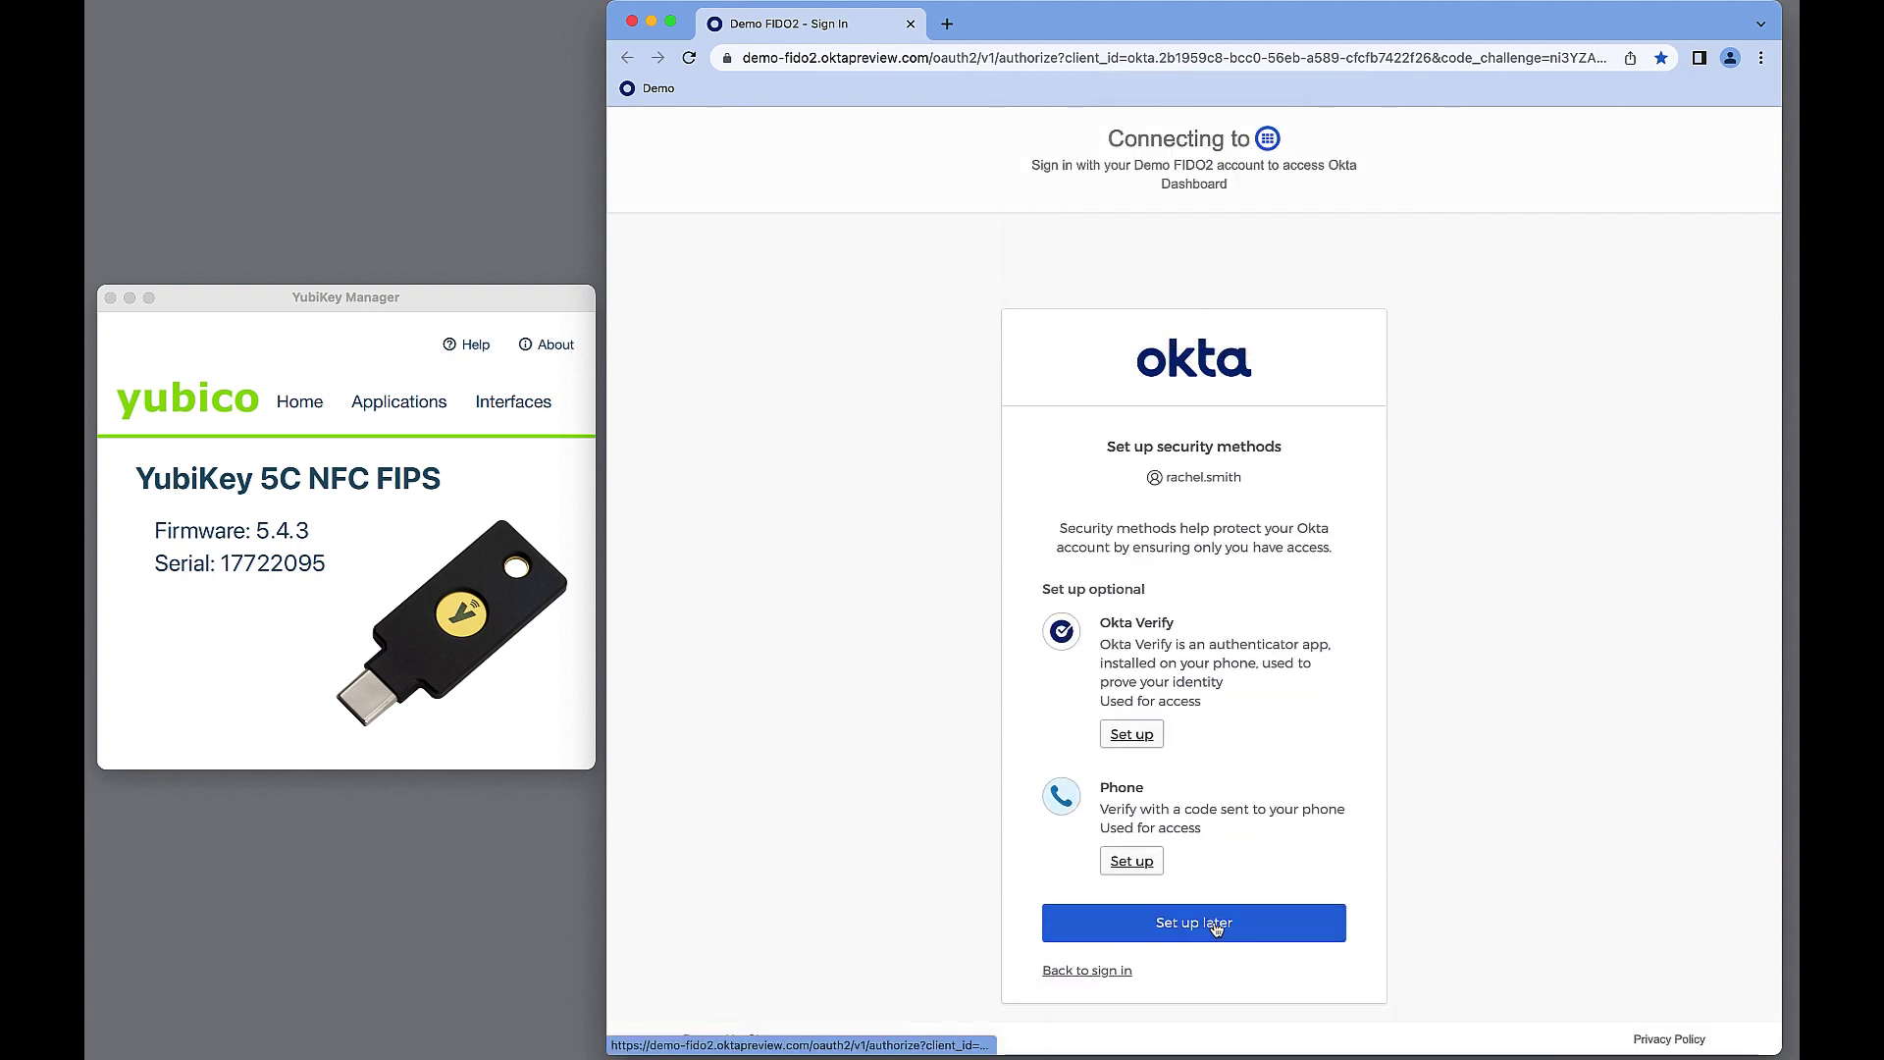
{"action": "left_click", "coordinate": [1215, 928]}
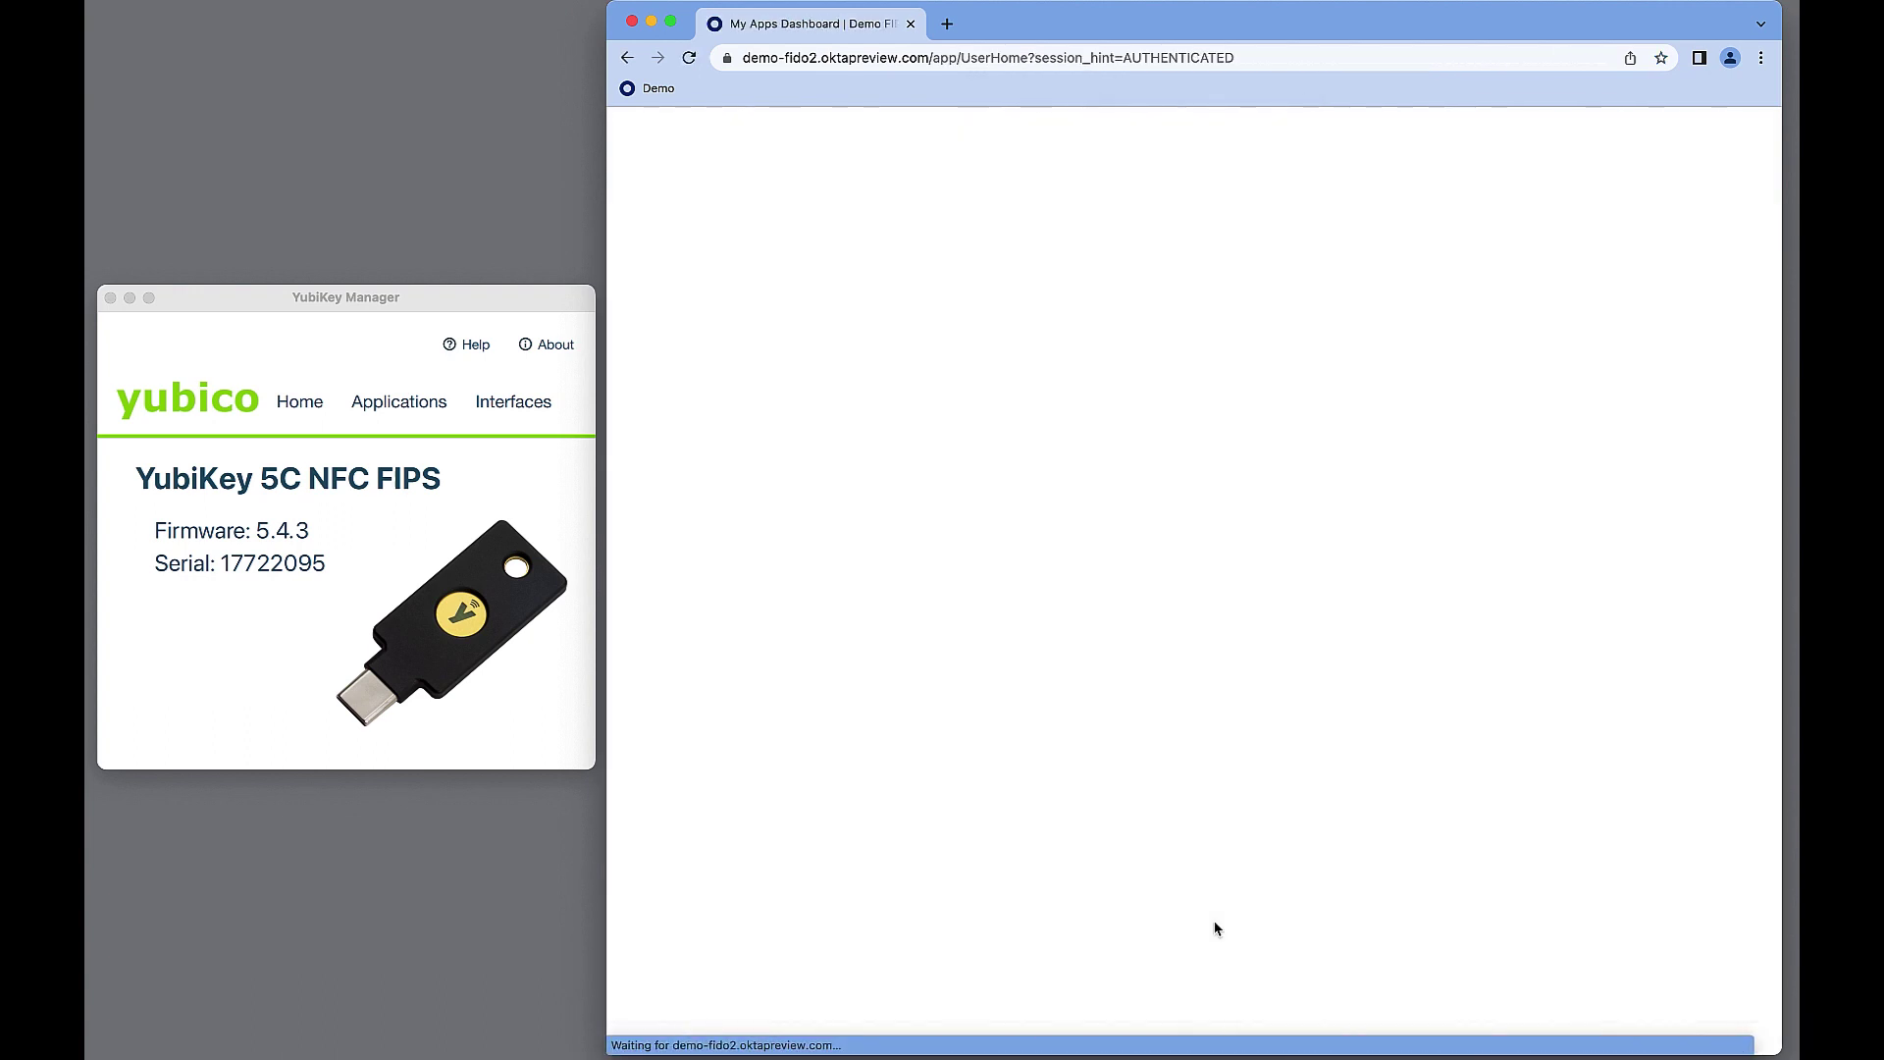